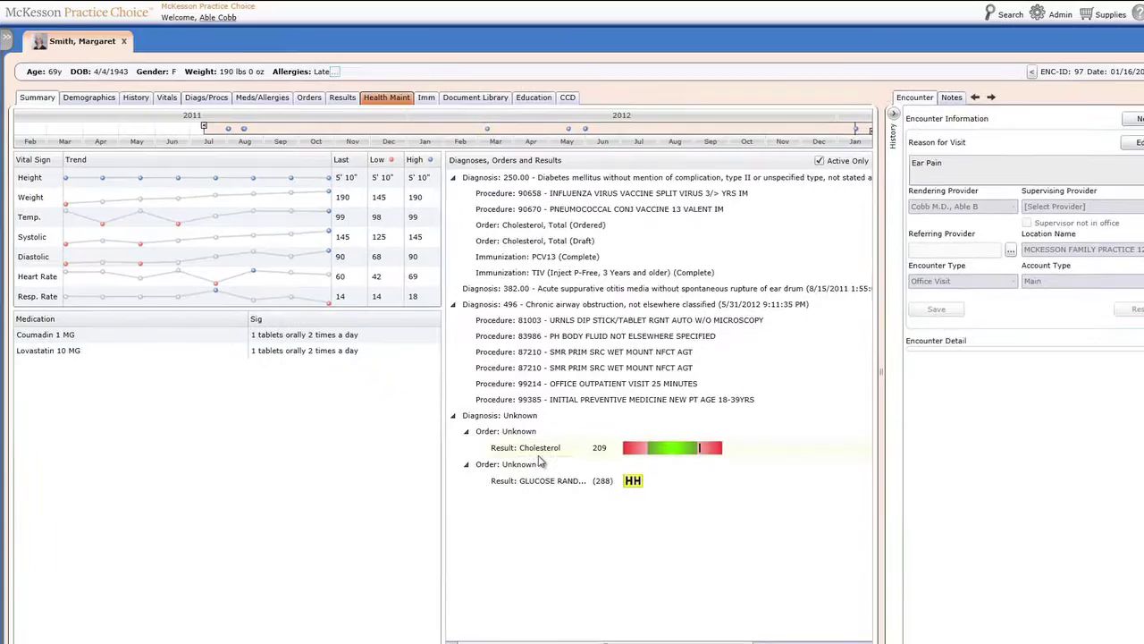
Step: View the patient's lab results, list notes from all encounters, and hide note history
{"action": "left_click", "coordinate": [547, 463]}
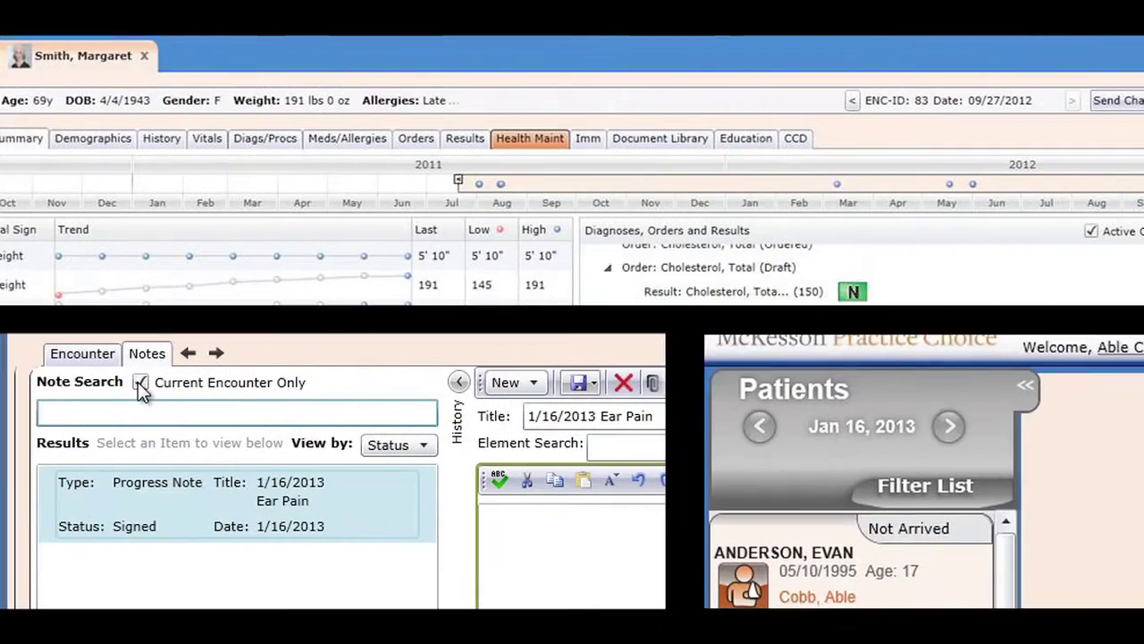
{"action": "left_click", "coordinate": [140, 382]}
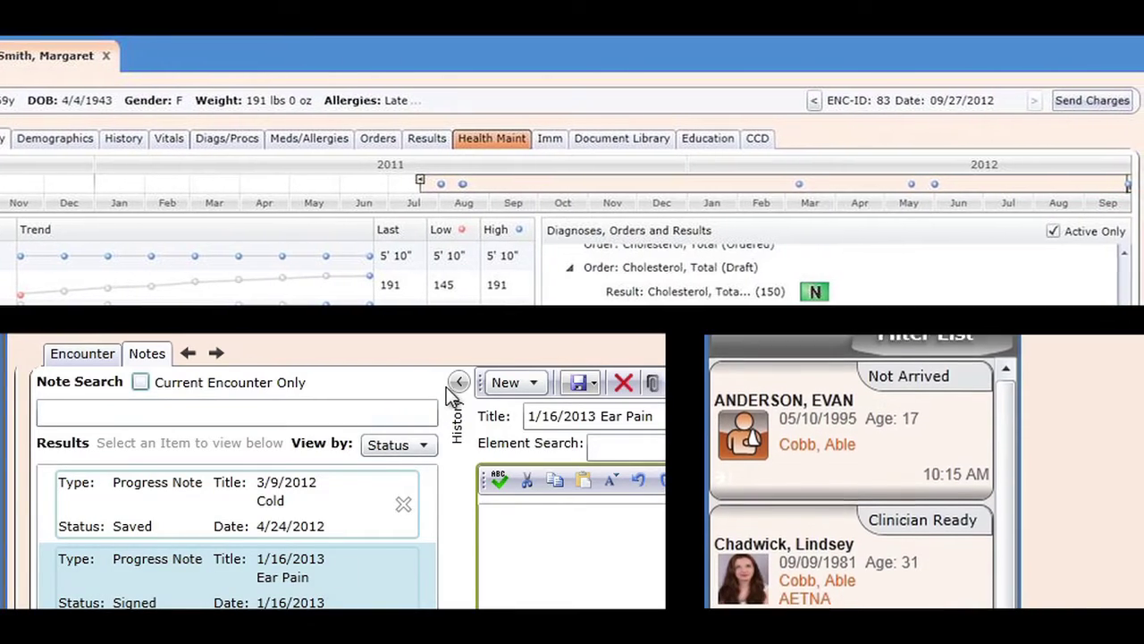
{"action": "left_click", "coordinate": [458, 384]}
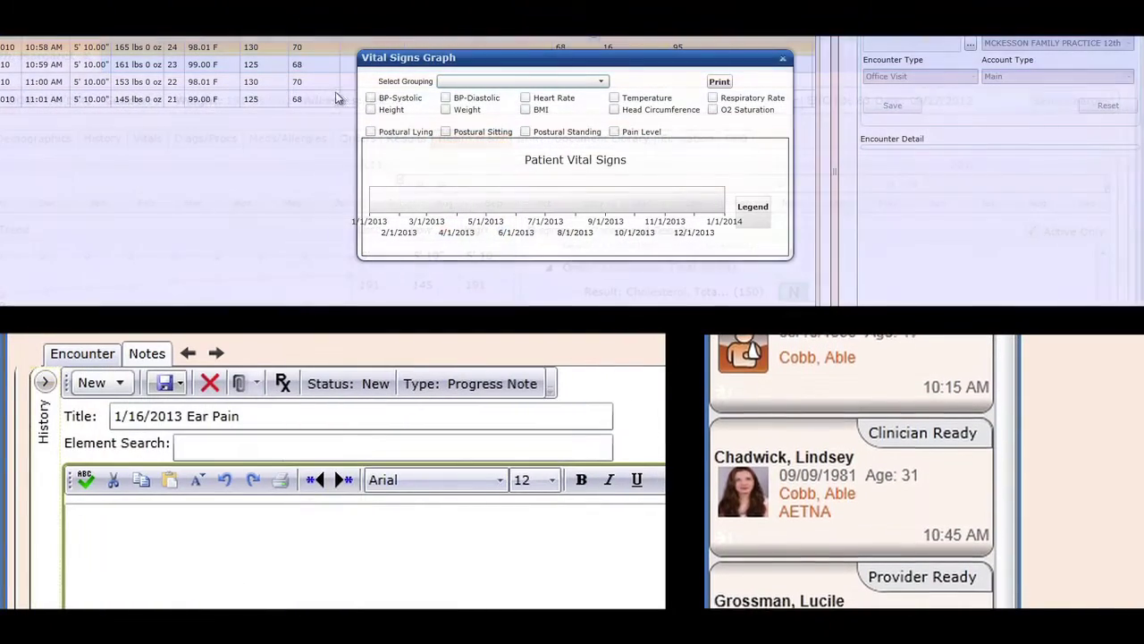
Step: Plot systolic and diastolic blood pressure and weight on the vitals graph
{"action": "left_click", "coordinate": [369, 99]}
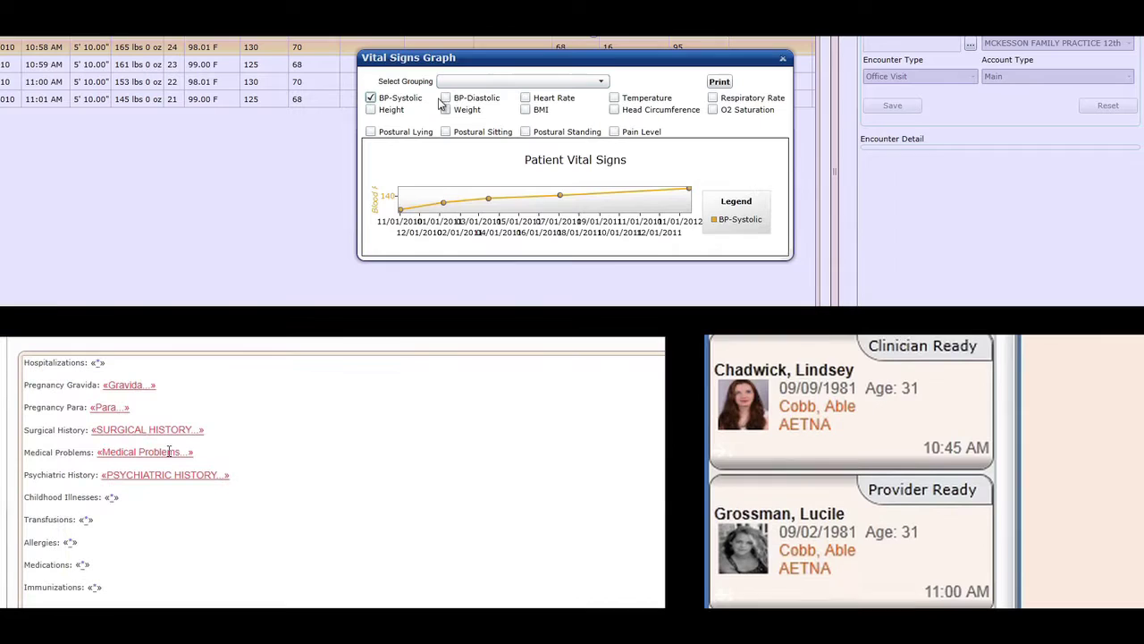
{"action": "left_click", "coordinate": [445, 98]}
{"action": "left_click", "coordinate": [445, 109]}
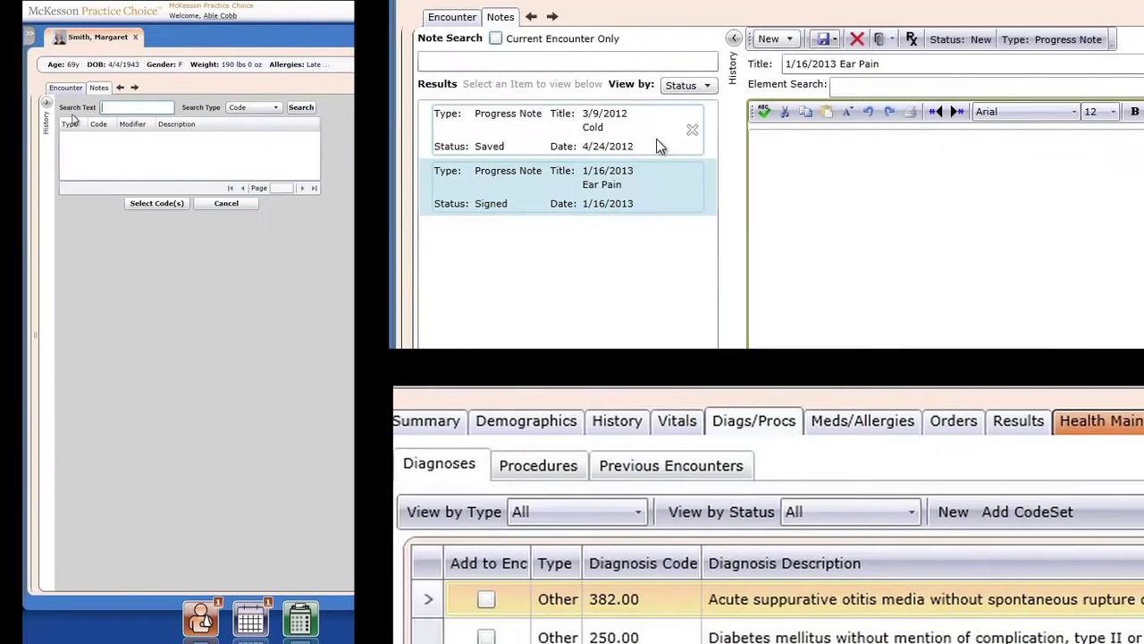
Step: Search codes by description for 'Ear Pain' and view the diagnoses and procedures list
{"action": "left_click", "coordinate": [230, 107]}
{"action": "left_click", "coordinate": [733, 39]}
{"action": "left_click", "coordinate": [250, 121]}
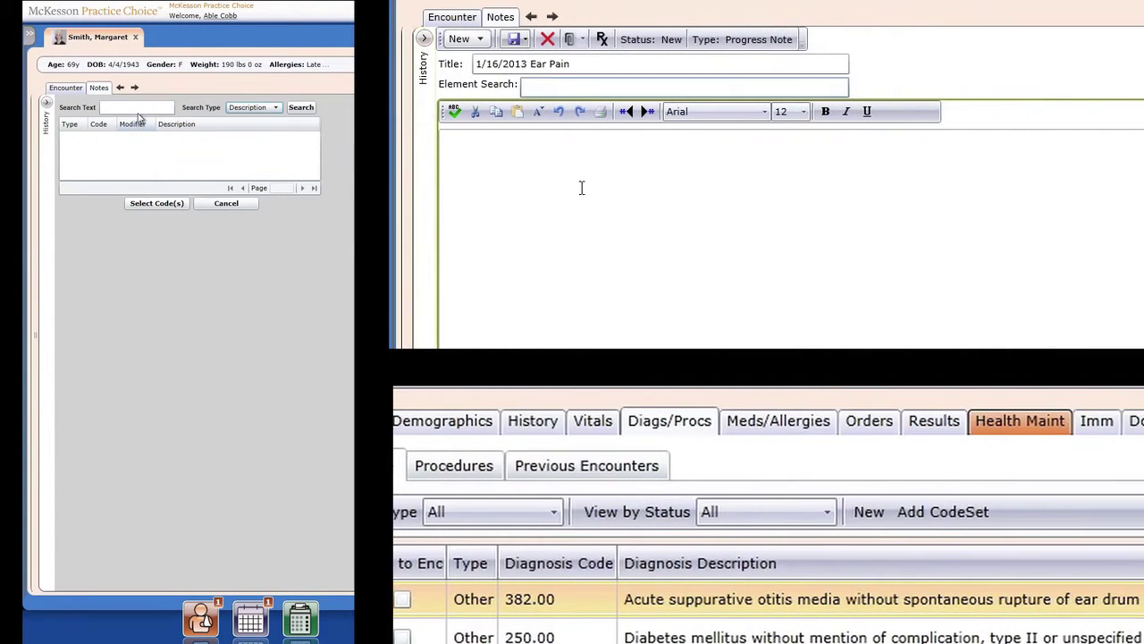
{"action": "left_click", "coordinate": [141, 107]}
{"action": "type", "text": "E"}
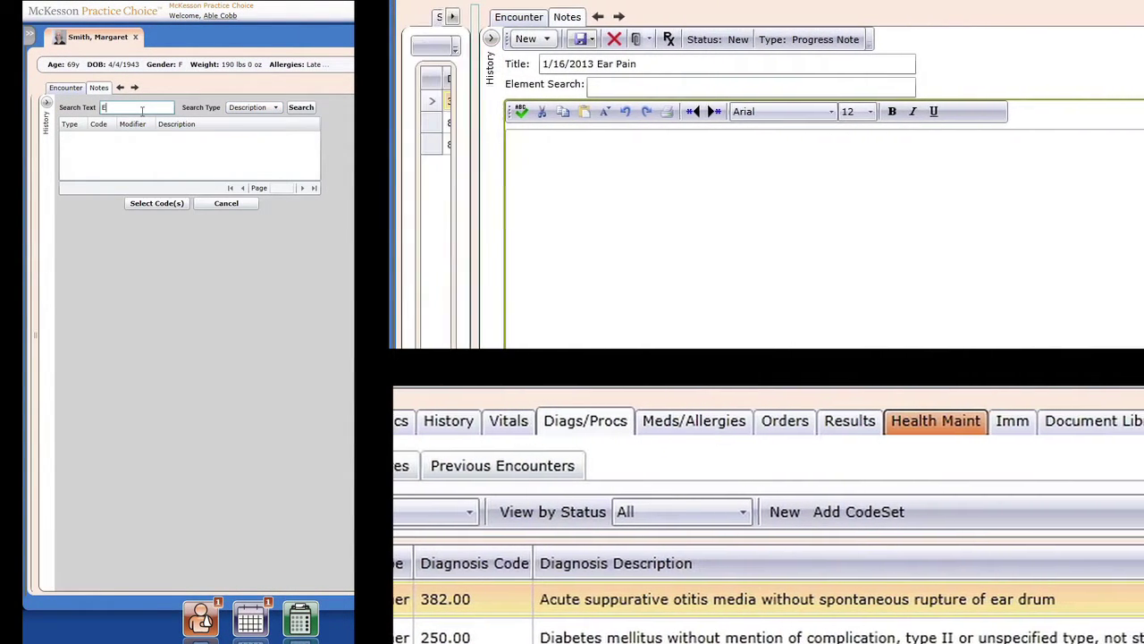
{"action": "type", "text": "ar Pain"}
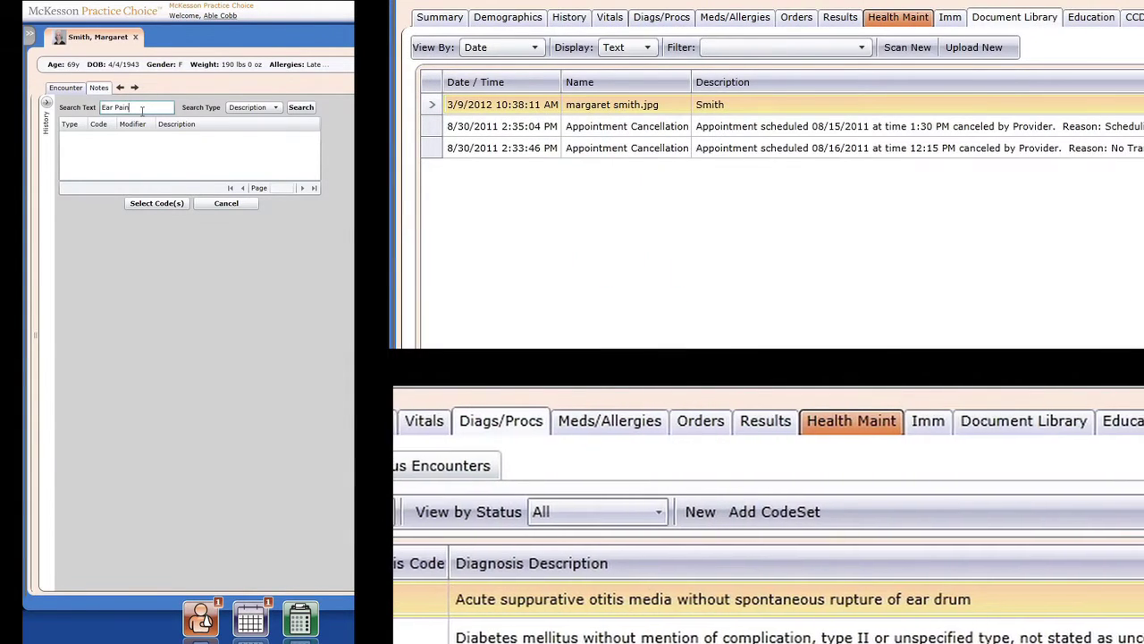
{"action": "left_click", "coordinate": [671, 21]}
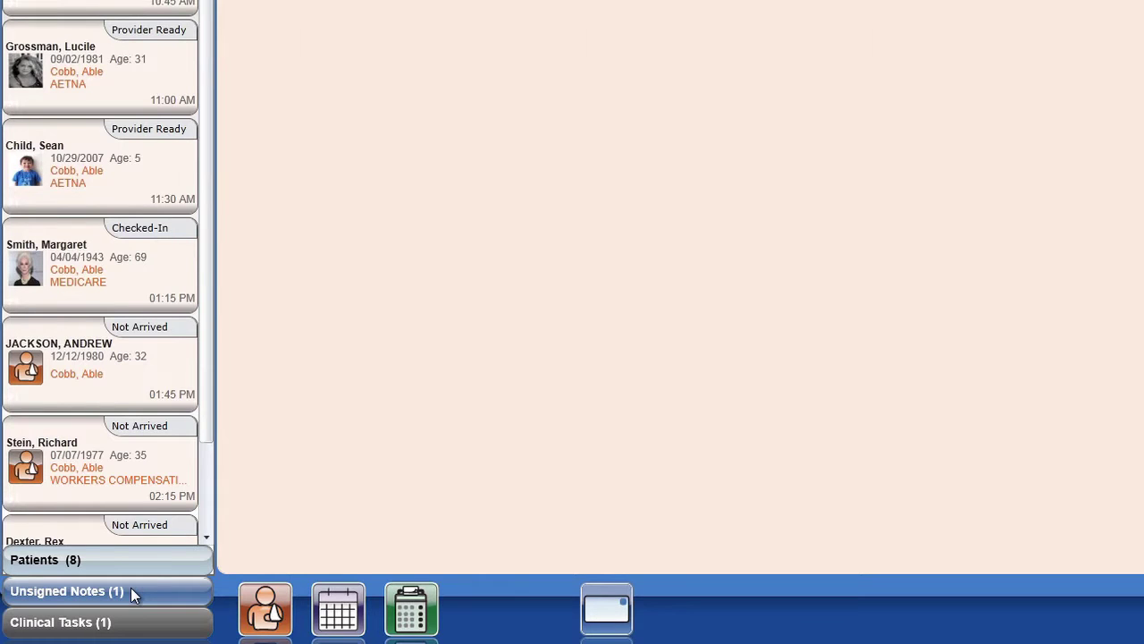
{"action": "left_click", "coordinate": [131, 590]}
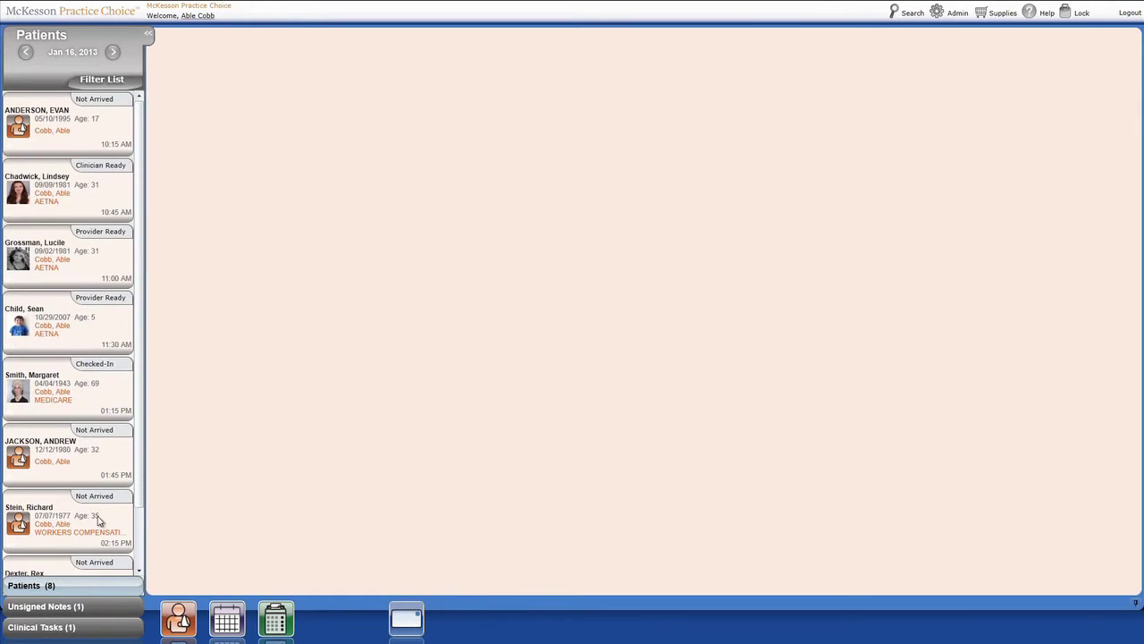
Step: Open the checked-in patient's chart summary from the Patients list
{"action": "left_click", "coordinate": [102, 404]}
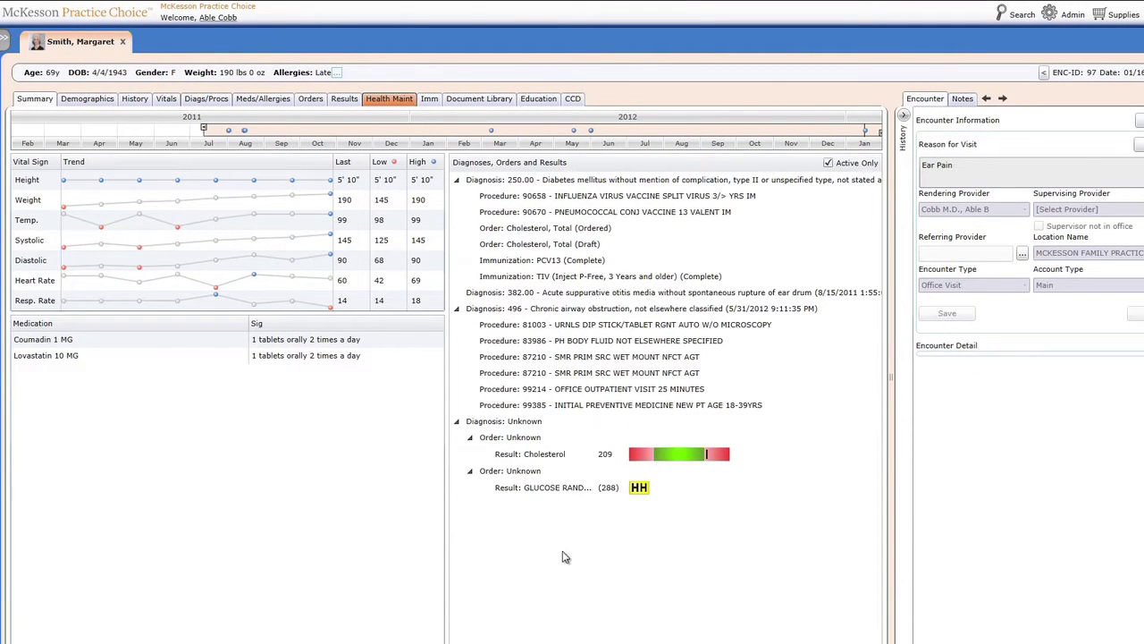
{"action": "double_click", "coordinate": [545, 455]}
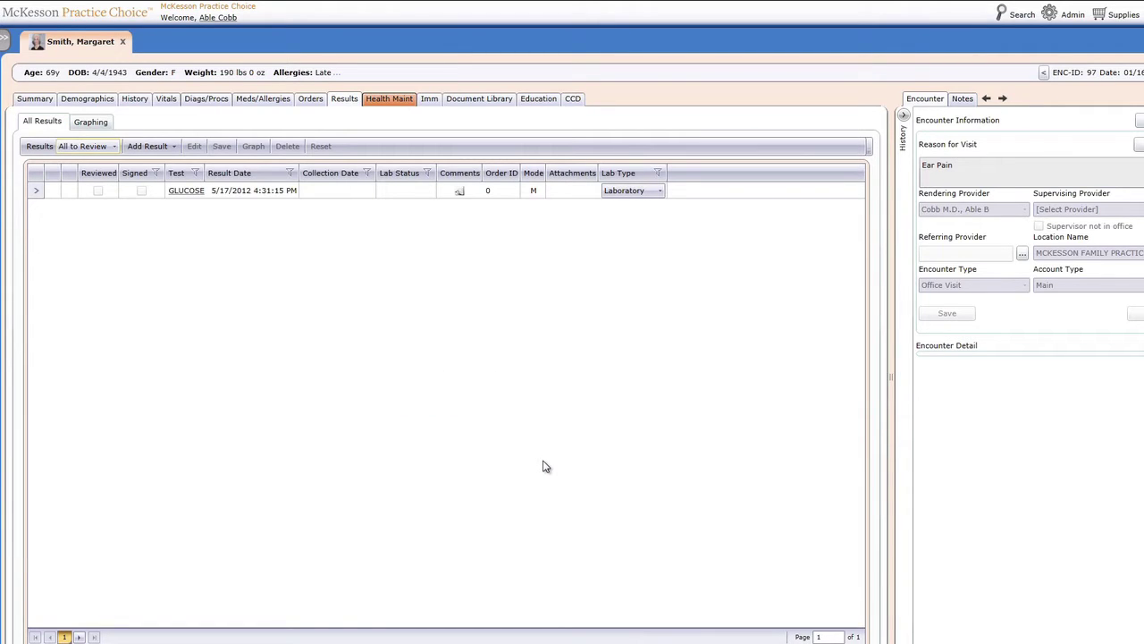
{"action": "left_click", "coordinate": [39, 105]}
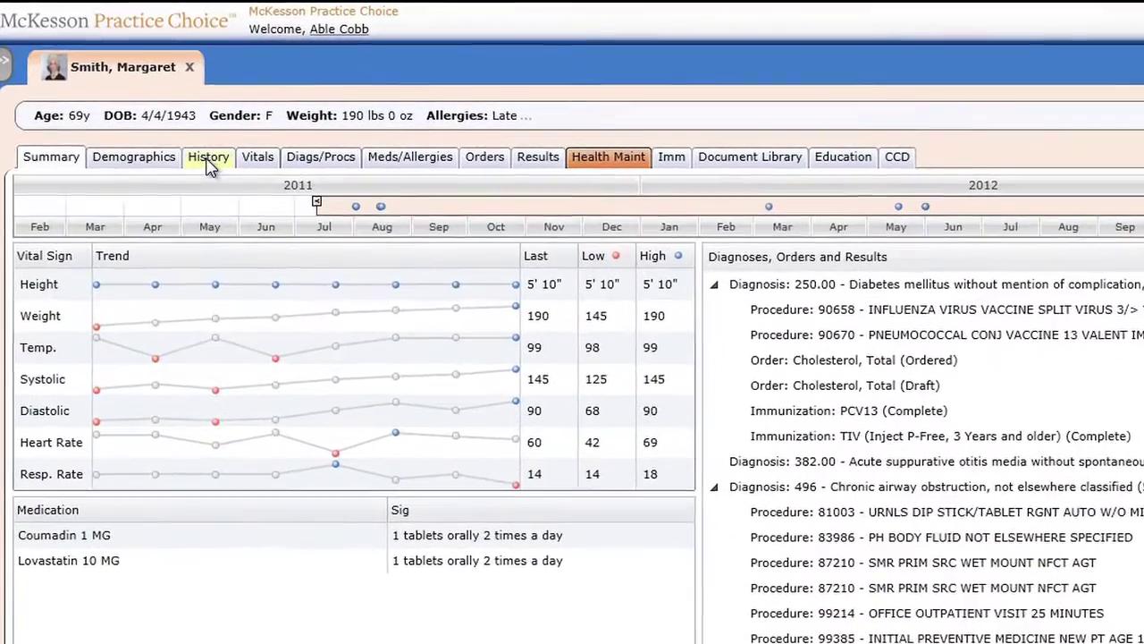
Step: Add Diabetes to Medical Problems in the patient's past medical history
{"action": "left_click", "coordinate": [183, 139]}
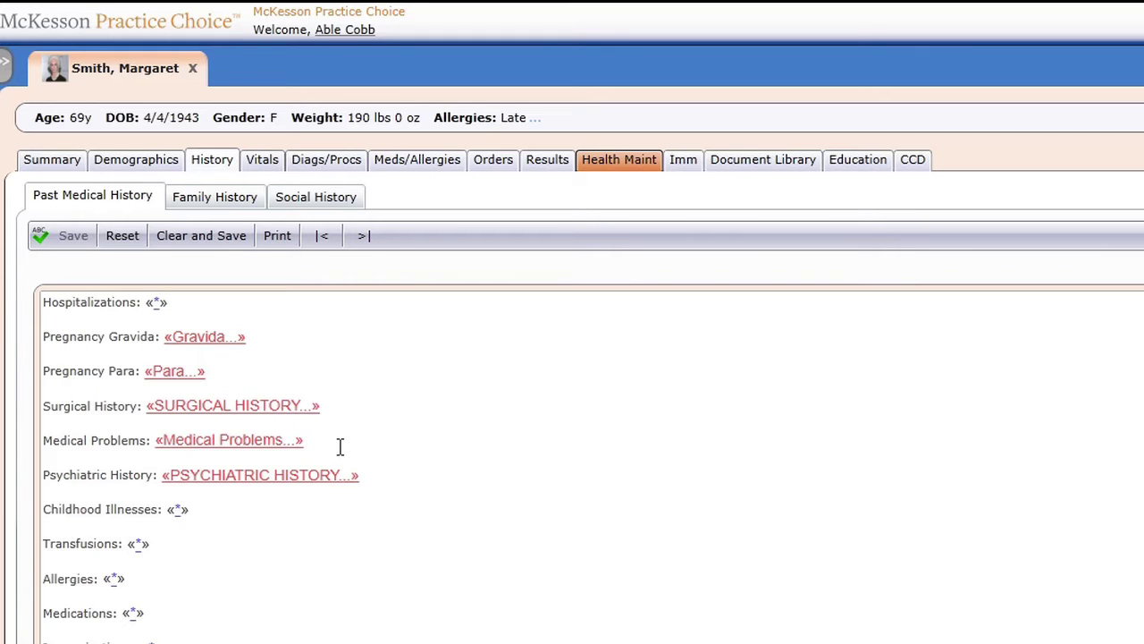
{"action": "left_click", "coordinate": [266, 439]}
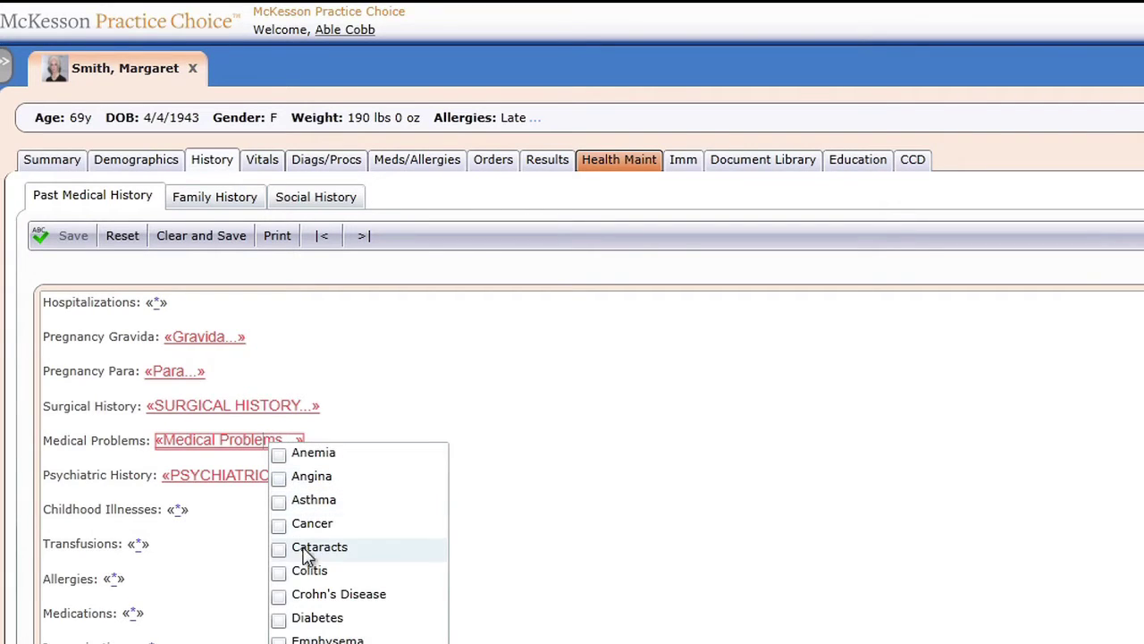
{"action": "left_click", "coordinate": [308, 618]}
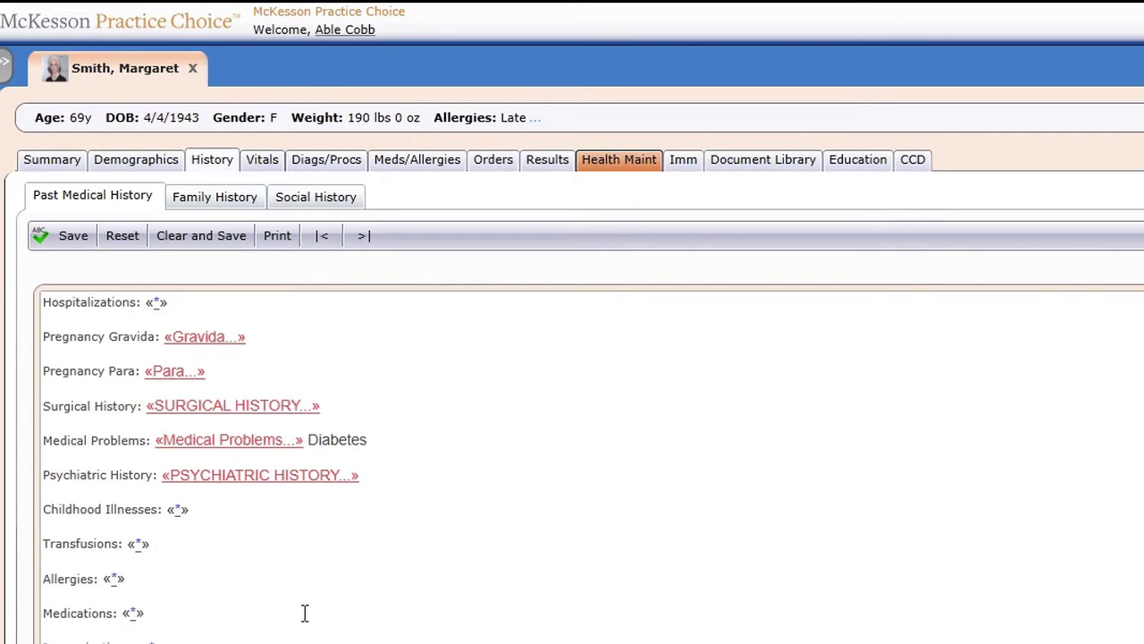
Step: Select the vitals exams from 1/14/2012, 7/2/2011, 3/16/2011, 1/6/2011 and 11/2/2010
{"action": "left_click", "coordinate": [268, 167]}
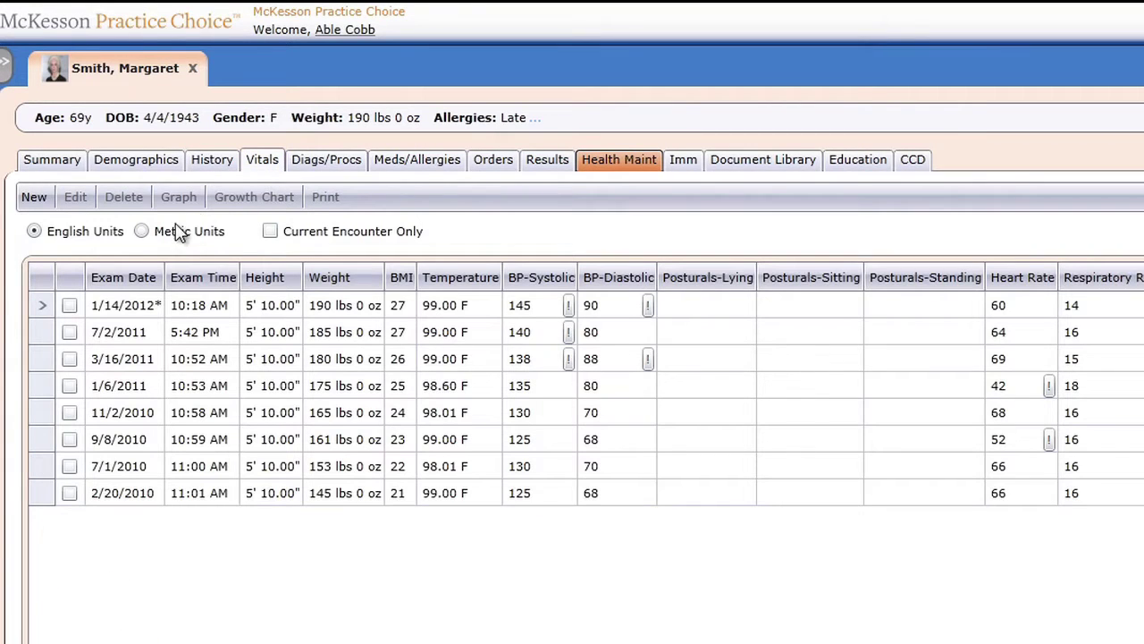
{"action": "left_click", "coordinate": [70, 305]}
{"action": "left_click", "coordinate": [38, 334]}
{"action": "left_click", "coordinate": [37, 359]}
{"action": "left_click", "coordinate": [38, 385]}
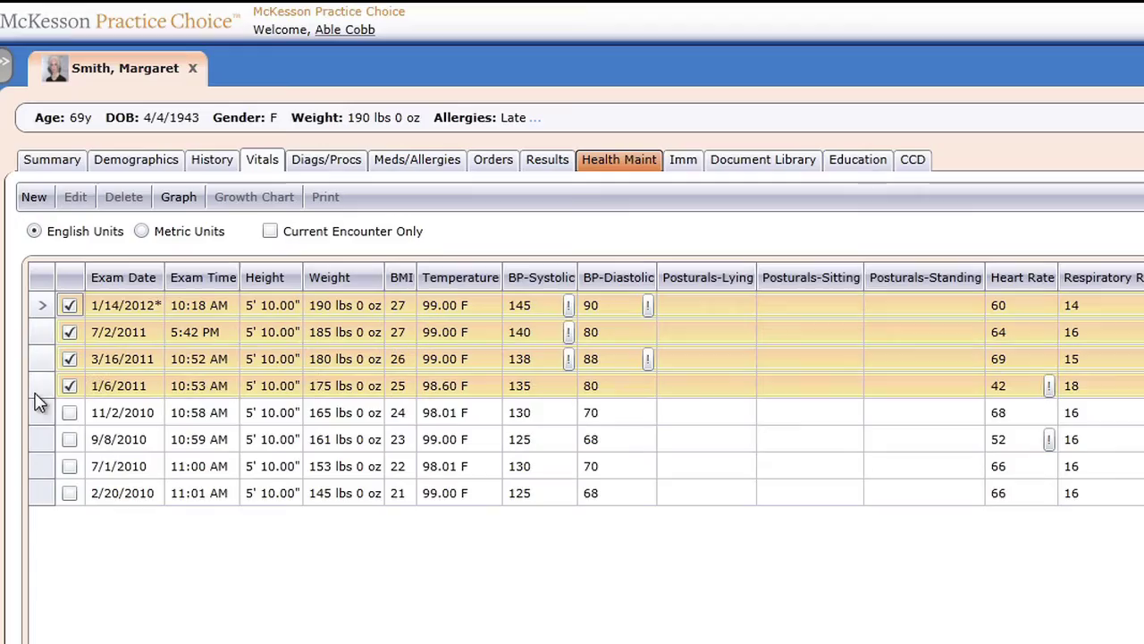
{"action": "left_click", "coordinate": [38, 412]}
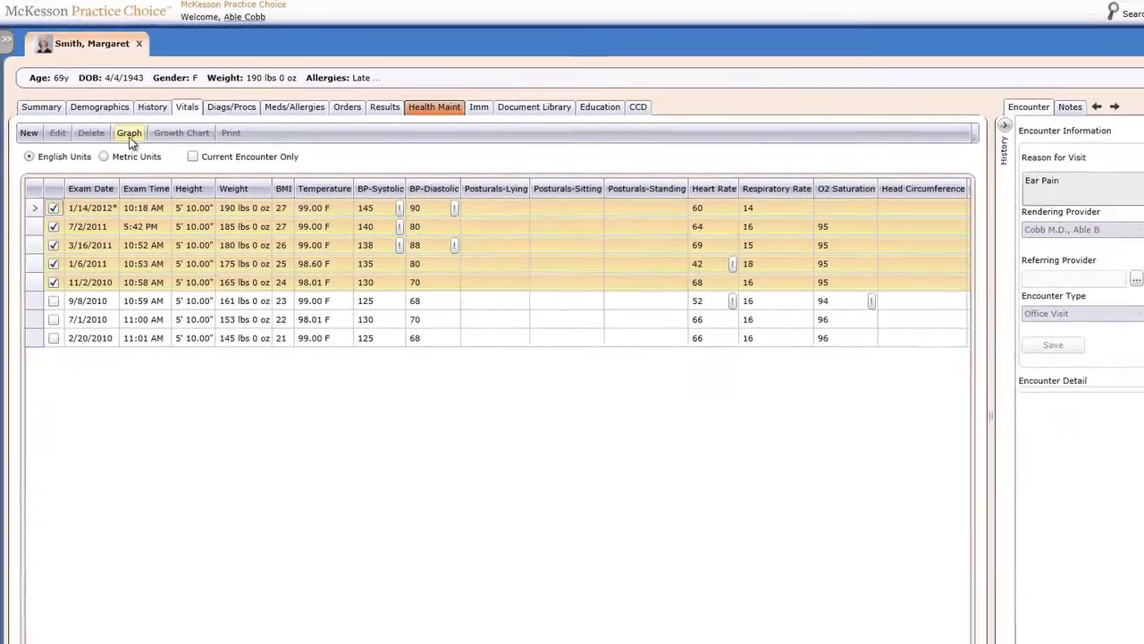
Step: Graph the selected exams' systolic and diastolic blood pressure and weight, enlarging the graph
{"action": "left_click", "coordinate": [153, 166]}
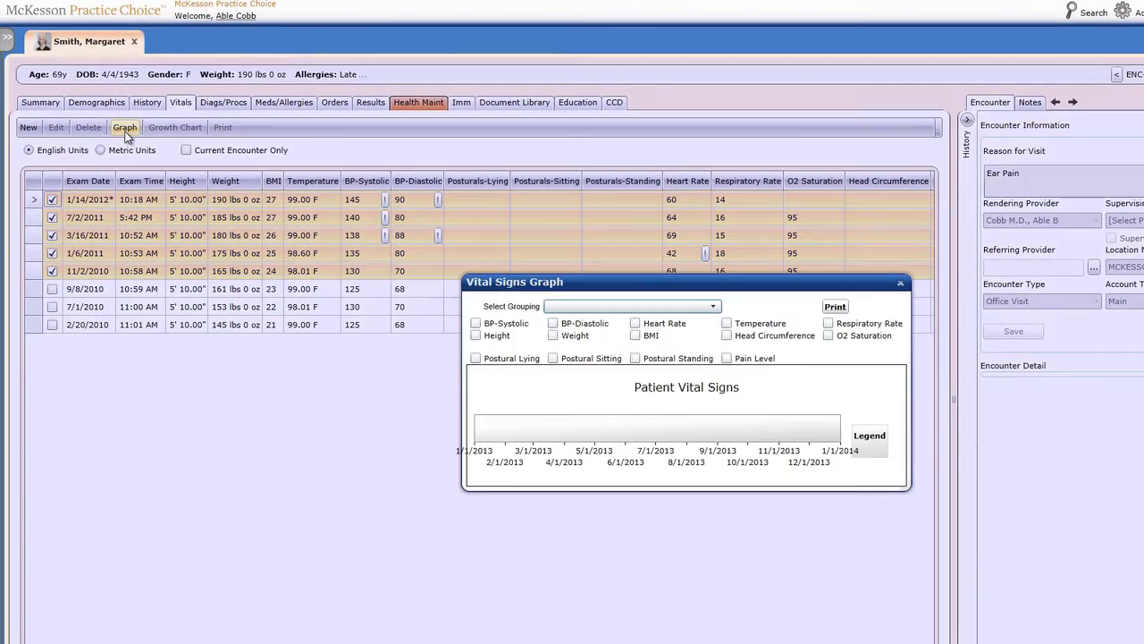
{"action": "left_click", "coordinate": [475, 325]}
{"action": "left_click", "coordinate": [553, 323]}
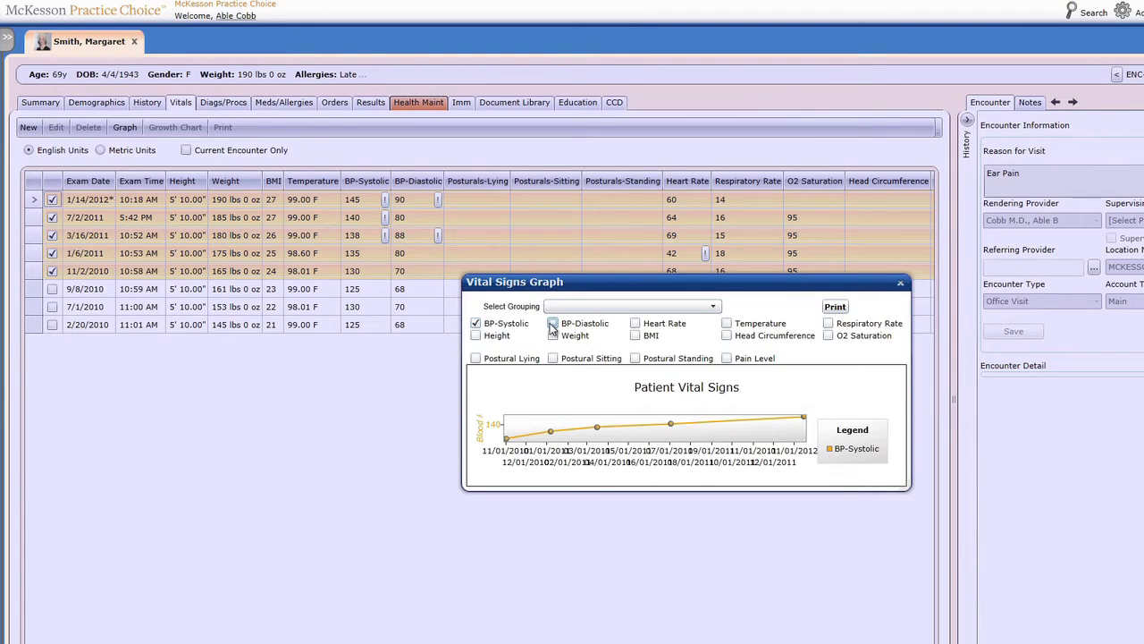
{"action": "left_click", "coordinate": [553, 334]}
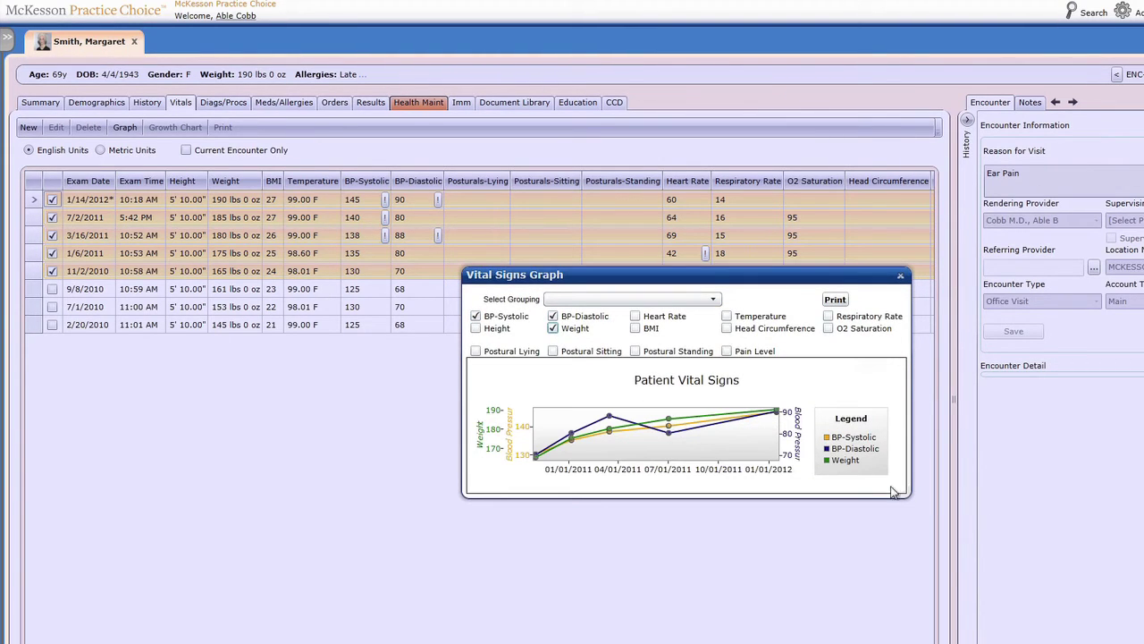
{"action": "left_click_drag", "start_coordinate": [909, 495], "coordinate": [1072, 598]}
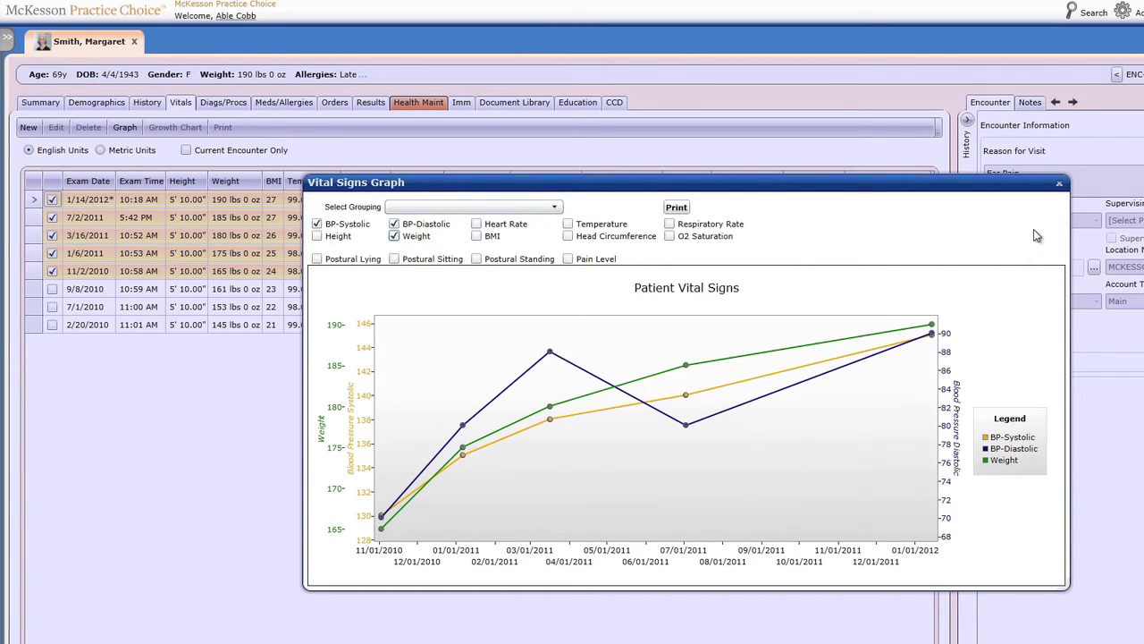
{"action": "left_click", "coordinate": [1059, 183]}
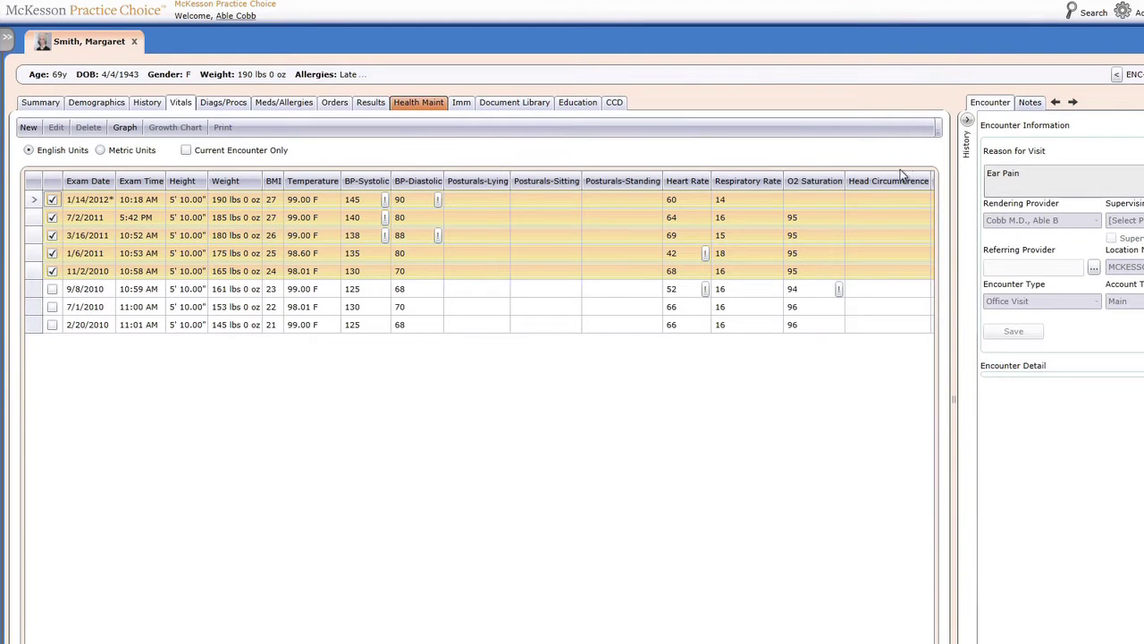
{"action": "left_click", "coordinate": [515, 102]}
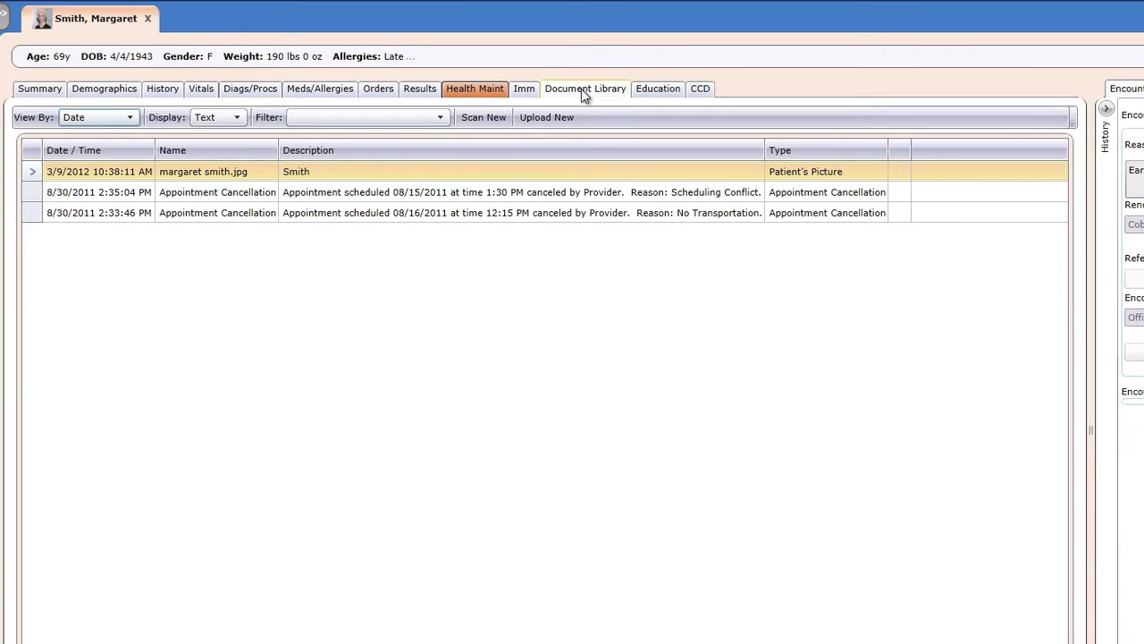
{"action": "left_click", "coordinate": [442, 118]}
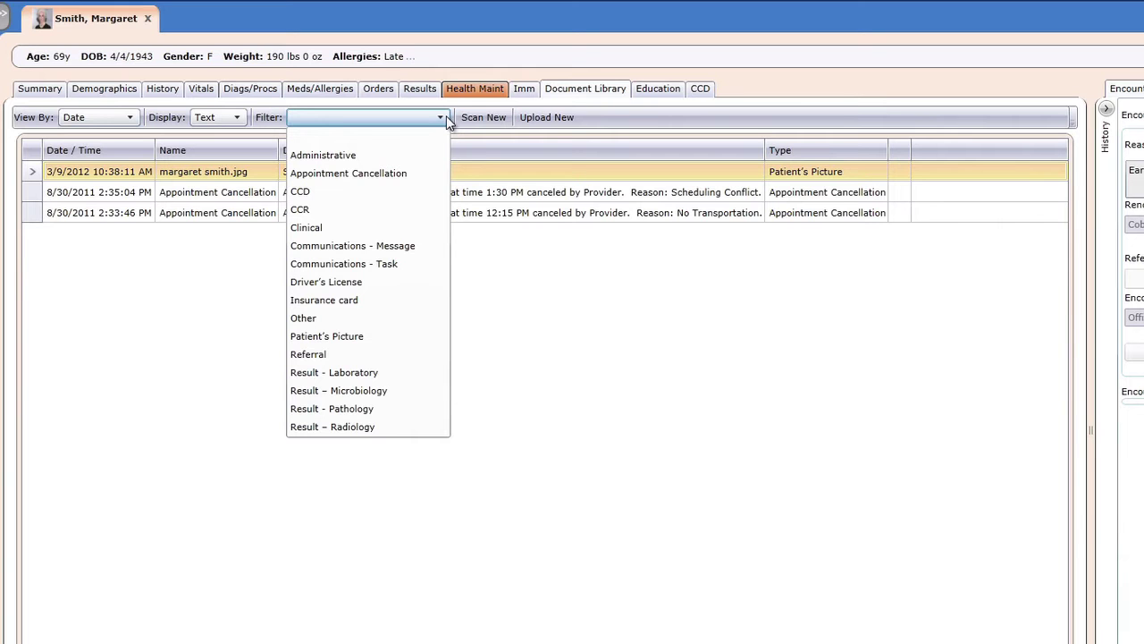
{"action": "left_click", "coordinate": [446, 117]}
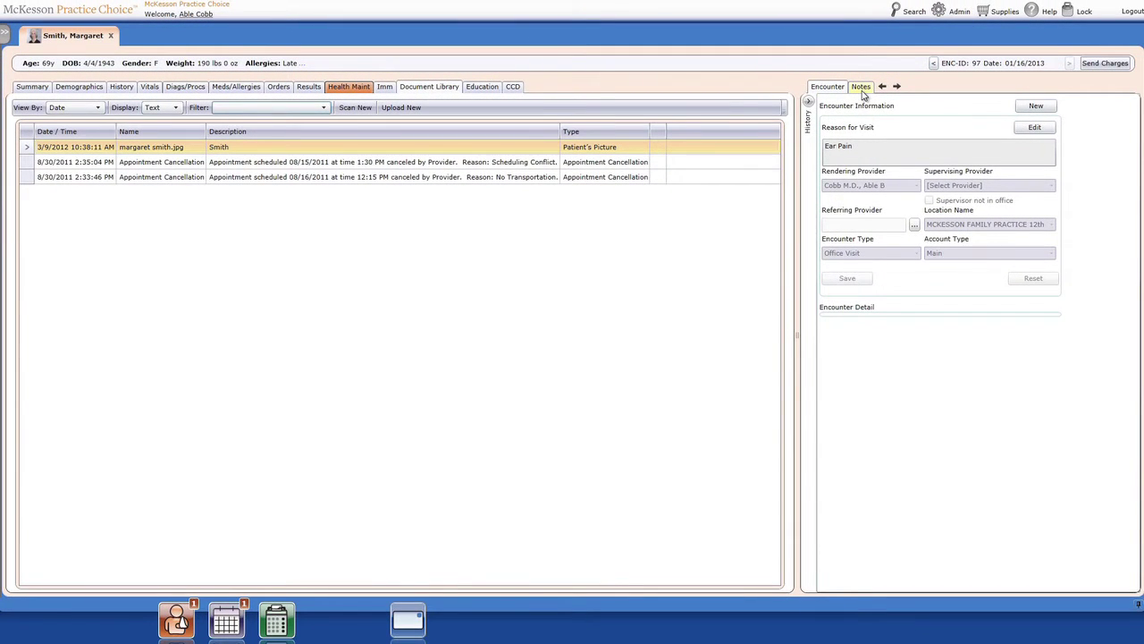
Step: Start a 1/16/2013 Ear Pain progress note and search elements for 'Ear Pain'
{"action": "left_click", "coordinate": [861, 89]}
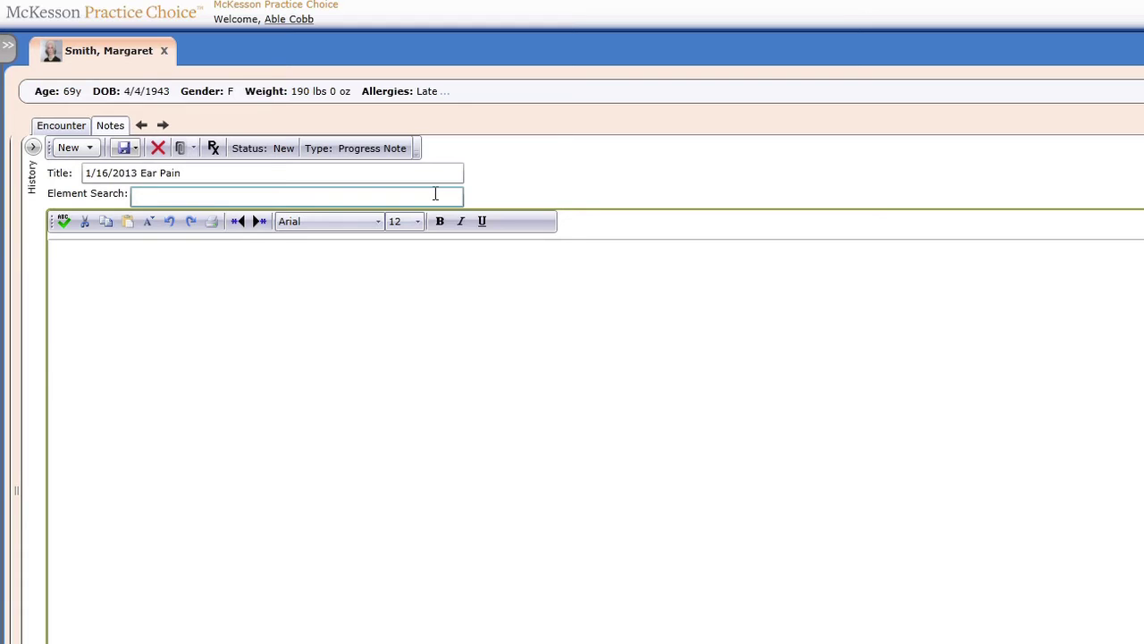
{"action": "type", "text": "Ear Pain"}
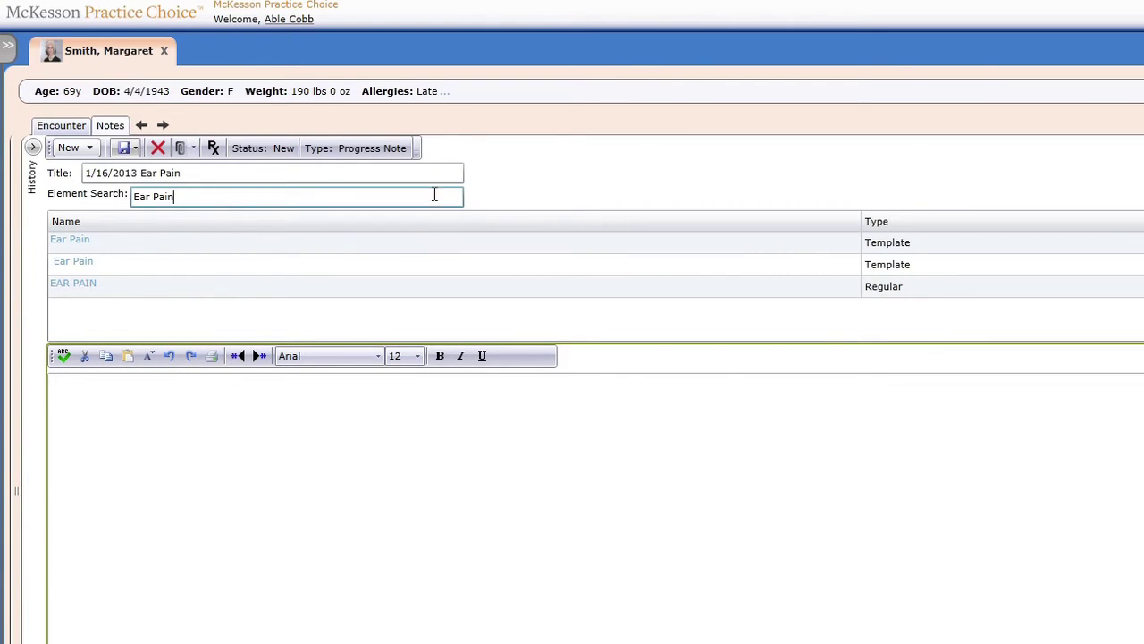
Step: Insert the first Ear Pain template into the note and edit its diagnosis section
{"action": "double_click", "coordinate": [398, 243]}
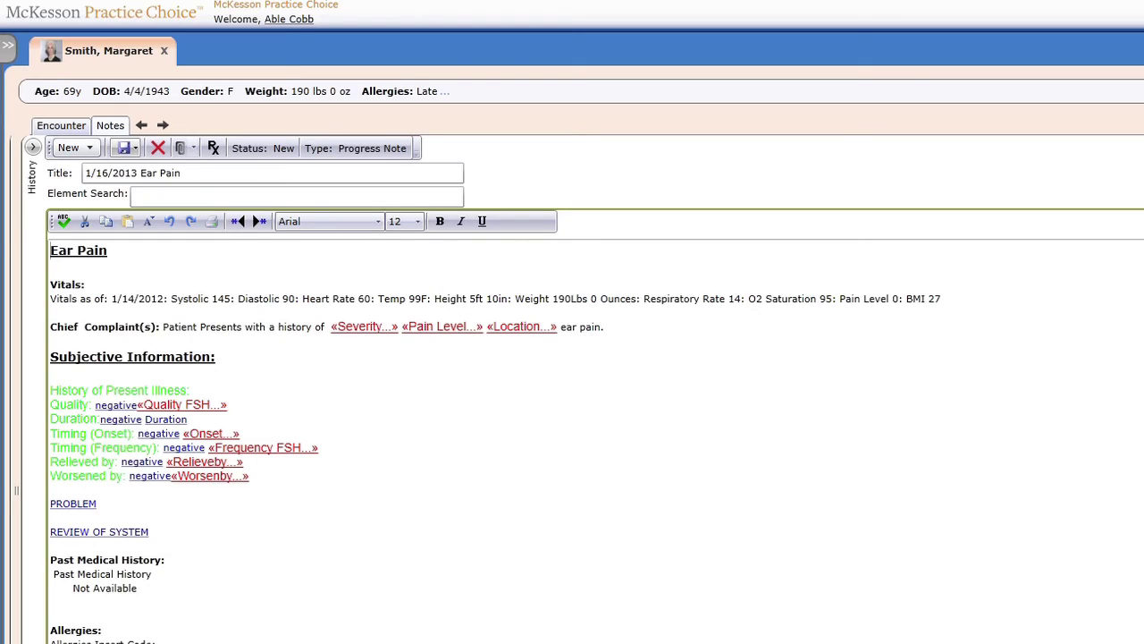
{"action": "scroll", "coordinate": [495, 445], "scroll_direction": "down", "scroll_amount": 10}
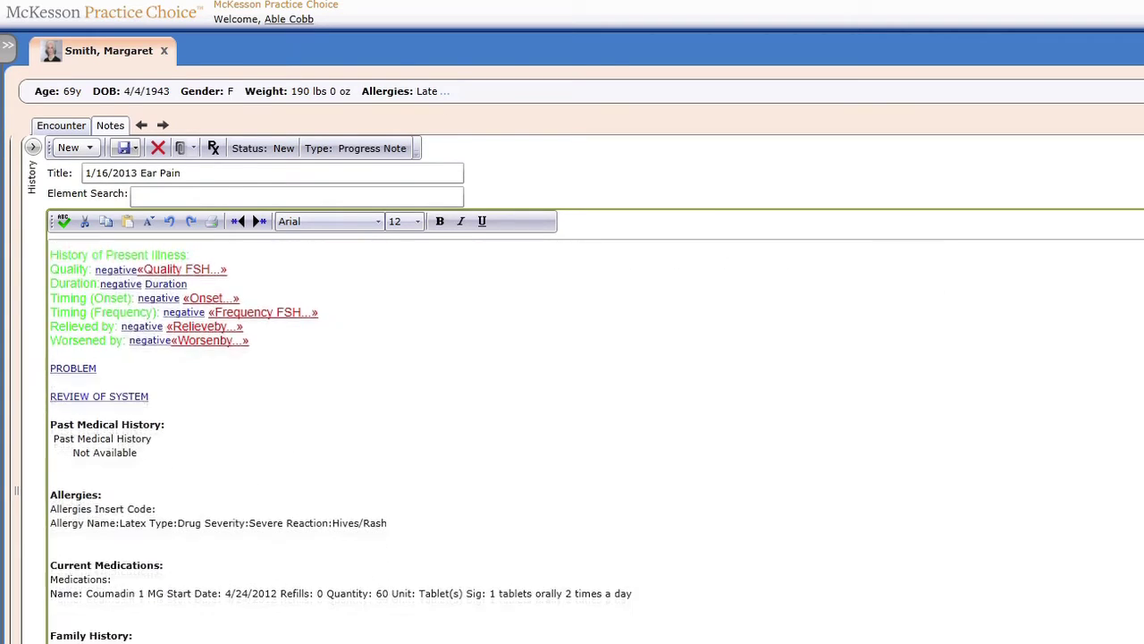
{"action": "scroll", "coordinate": [495, 444], "scroll_direction": "down", "scroll_amount": 5}
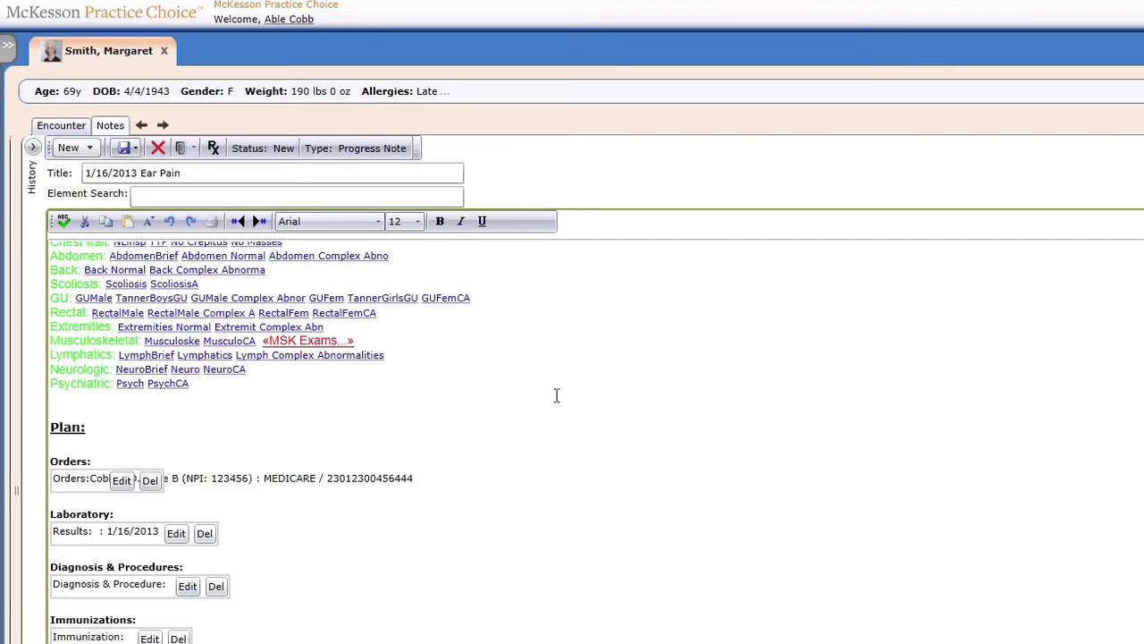
{"action": "left_click", "coordinate": [187, 586]}
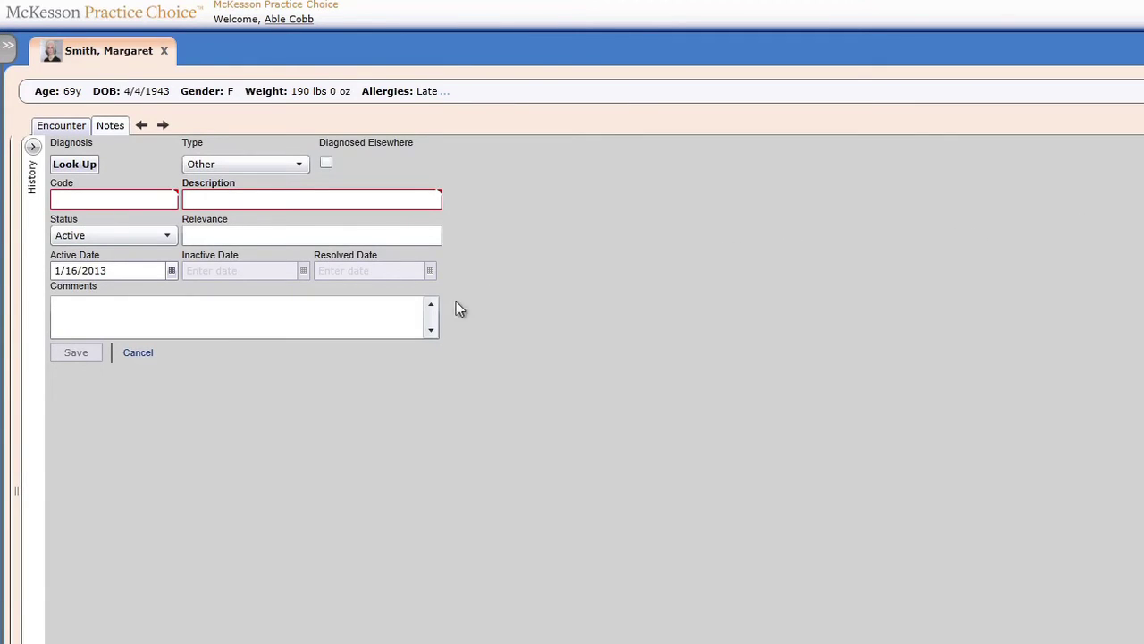
Step: Look up diagnoses by description 'Ear Pain' and save 388.71 Otogenic pain
{"action": "left_click", "coordinate": [72, 164]}
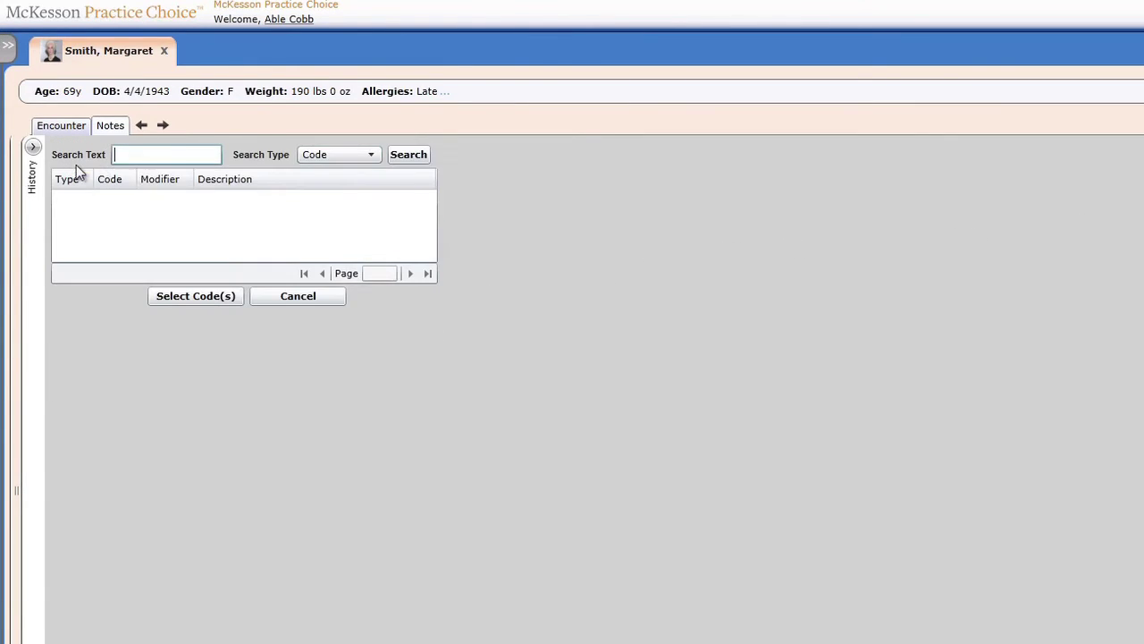
{"action": "left_click", "coordinate": [339, 154]}
{"action": "left_click", "coordinate": [339, 174]}
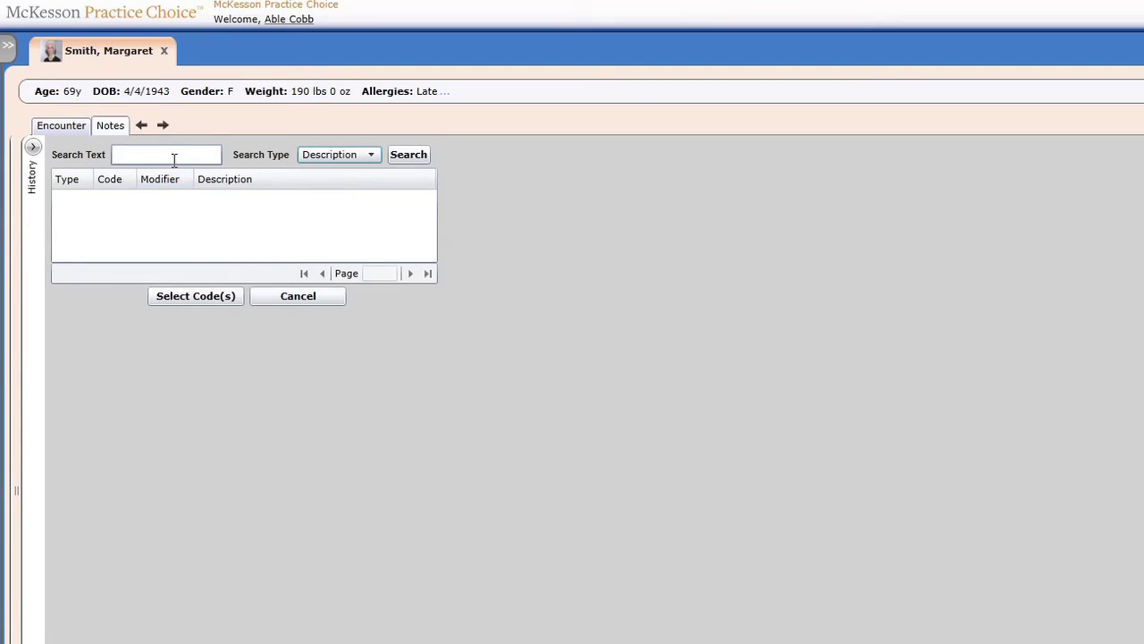
{"action": "left_click", "coordinate": [175, 156]}
{"action": "type", "text": "Ear Pain"}
{"action": "left_click", "coordinate": [408, 155]}
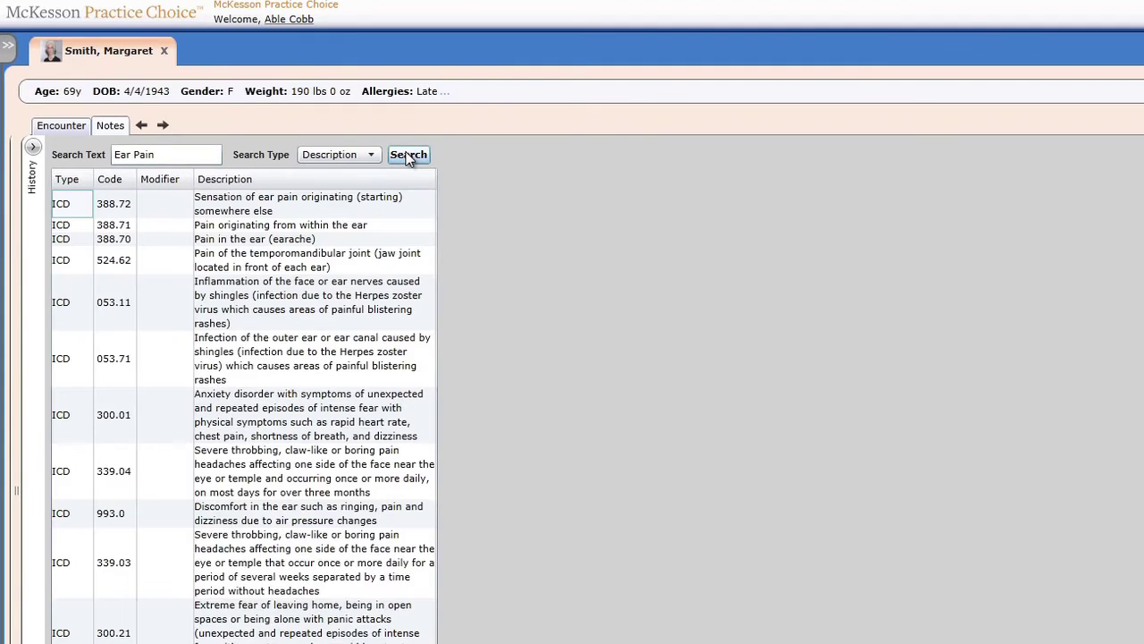
{"action": "left_click", "coordinate": [378, 224]}
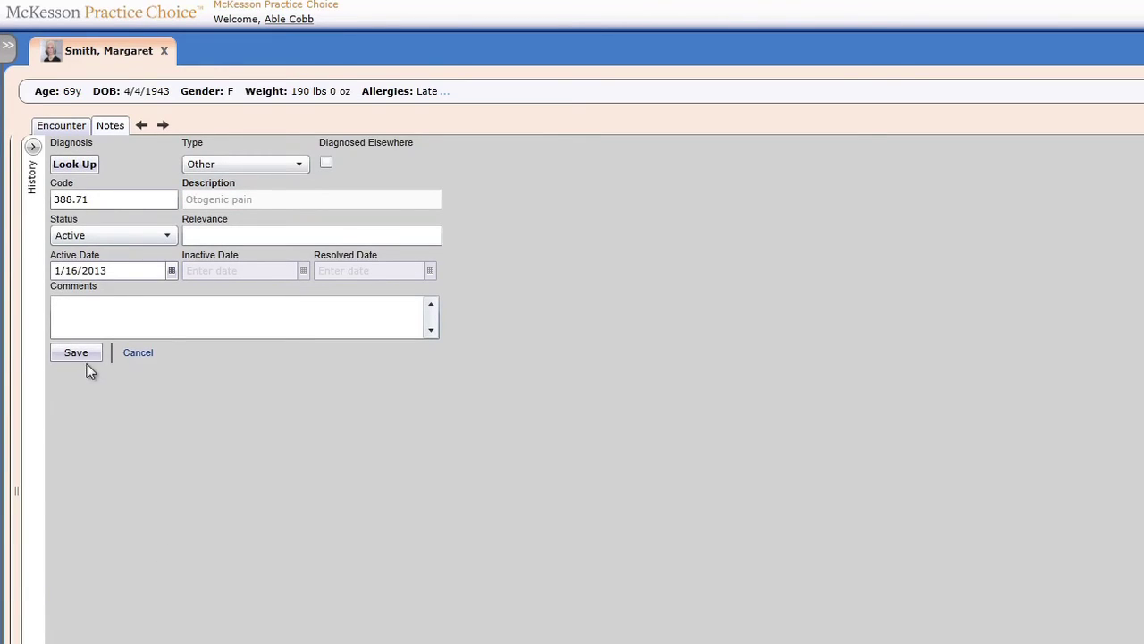
{"action": "left_click", "coordinate": [79, 353]}
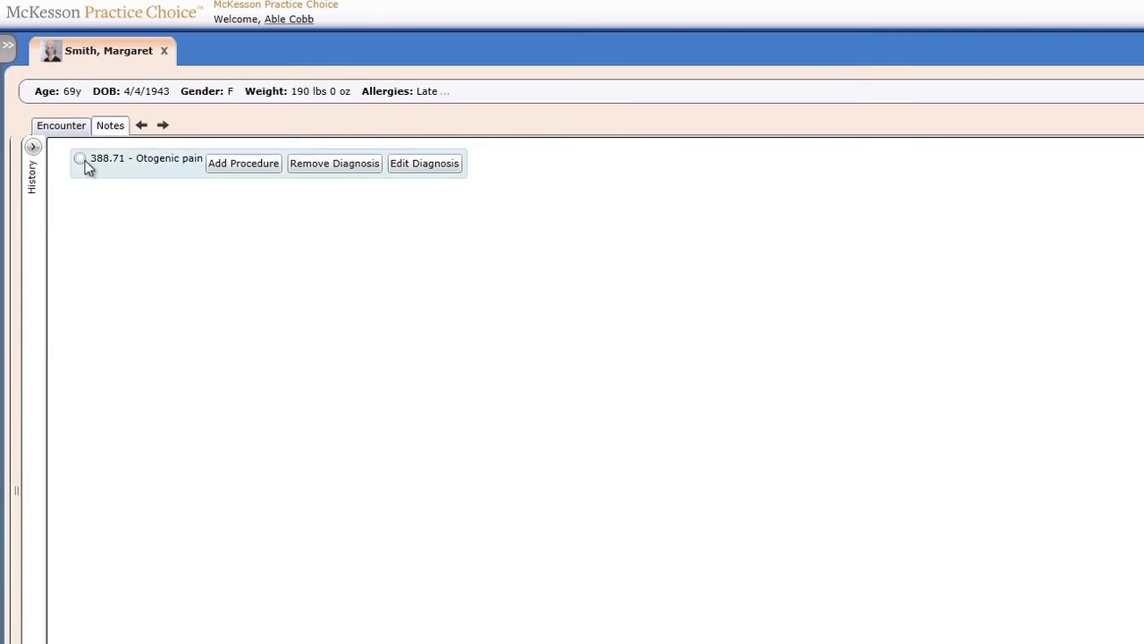
Step: Attach procedure 99213 by code to diagnosis 388.71, then restore the full-width patient chart
{"action": "left_click", "coordinate": [219, 170]}
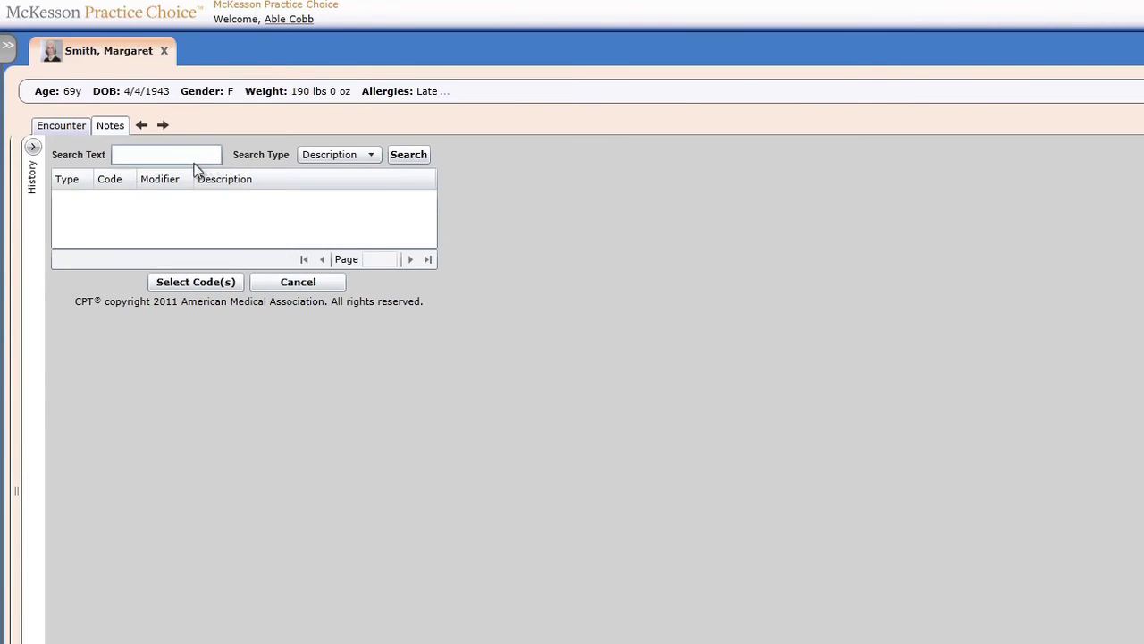
{"action": "left_click", "coordinate": [300, 159]}
{"action": "left_click", "coordinate": [322, 194]}
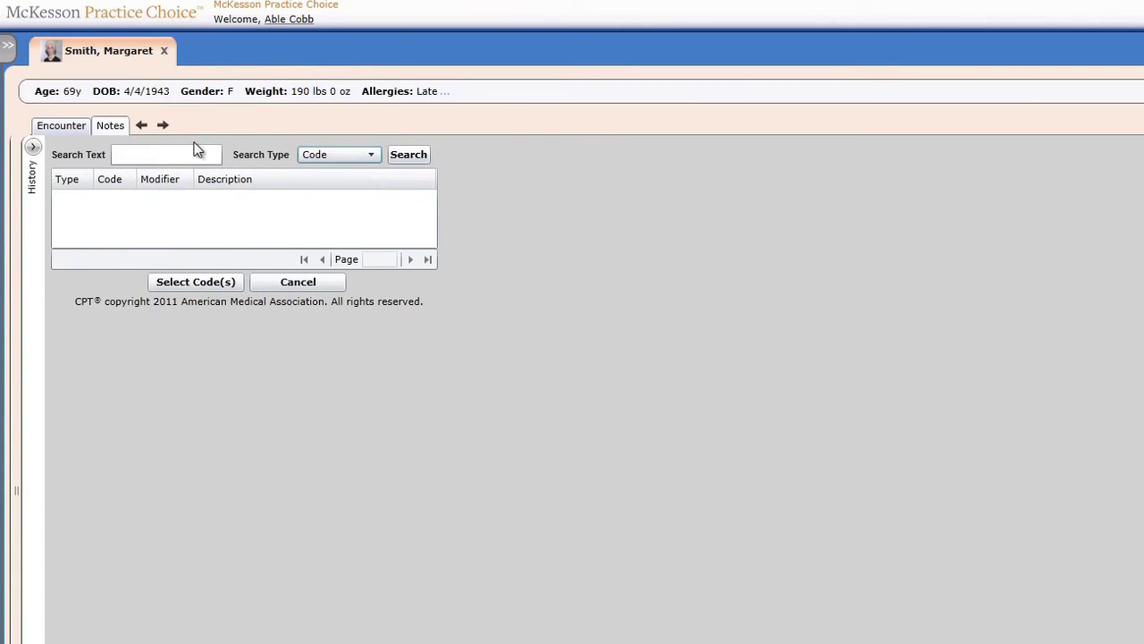
{"action": "left_click", "coordinate": [180, 153]}
{"action": "type", "text": "99213"}
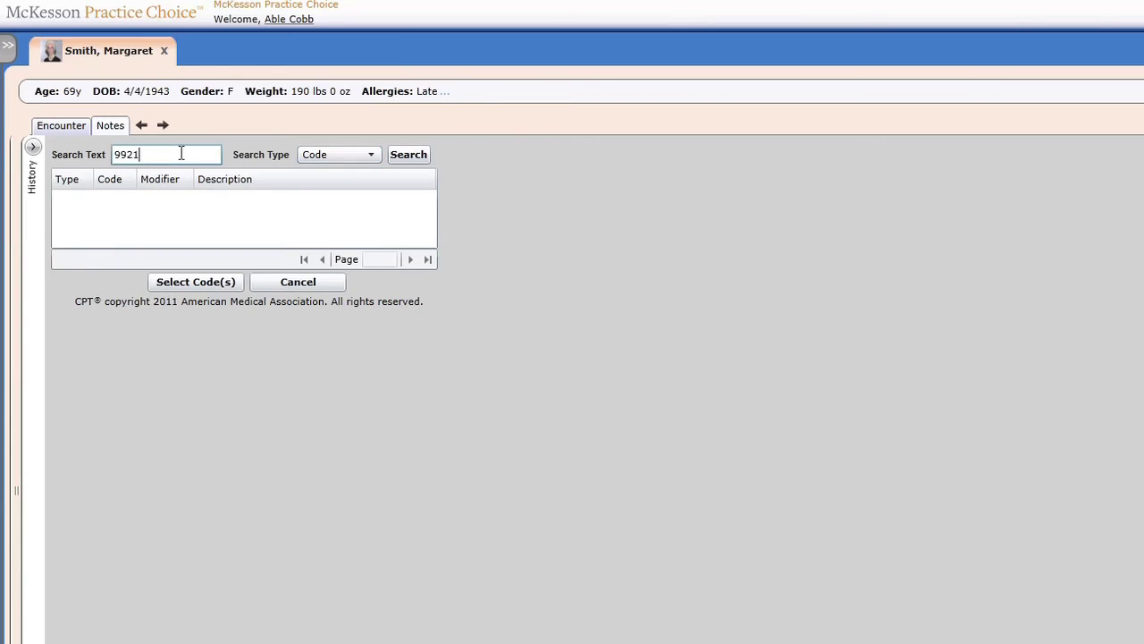
{"action": "left_click", "coordinate": [409, 155]}
{"action": "left_click", "coordinate": [348, 195]}
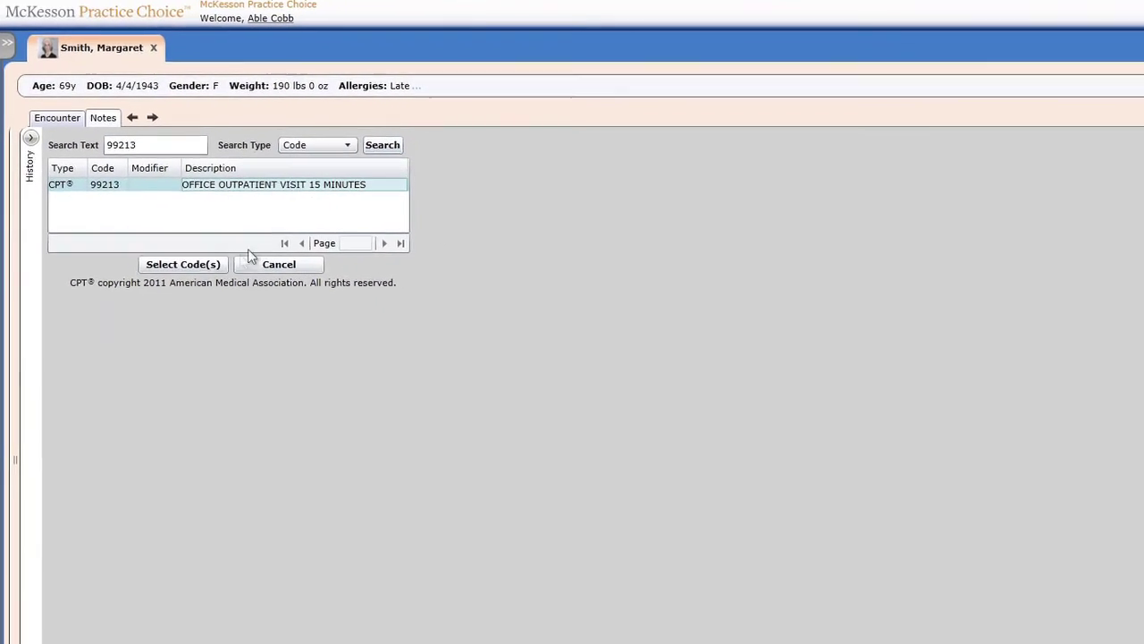
{"action": "left_click", "coordinate": [192, 262]}
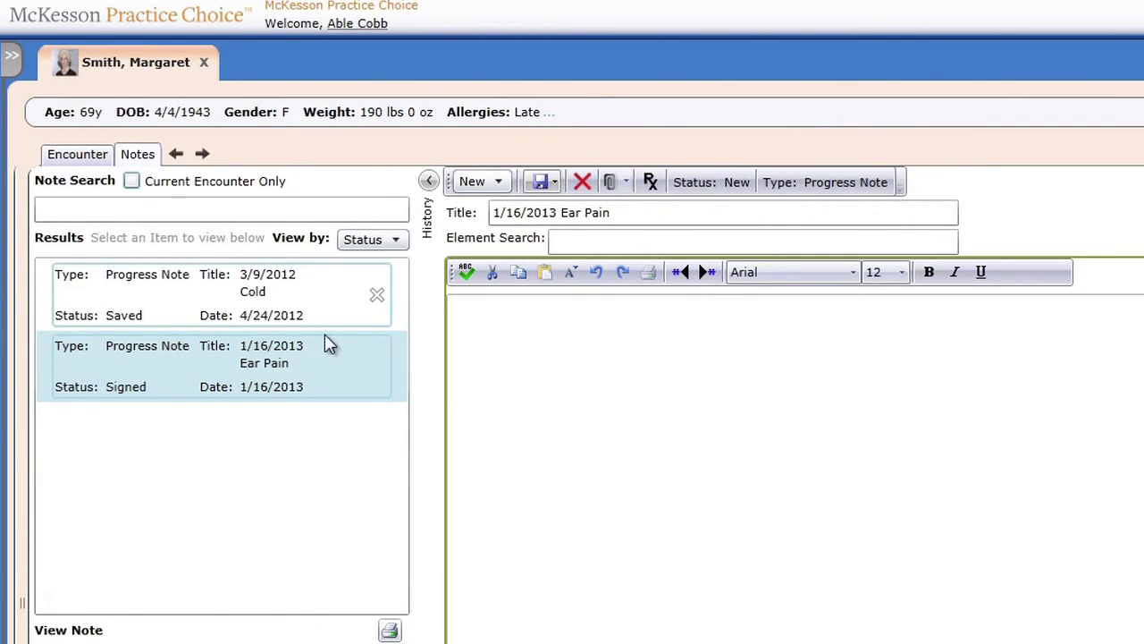
{"action": "left_click", "coordinate": [428, 181]}
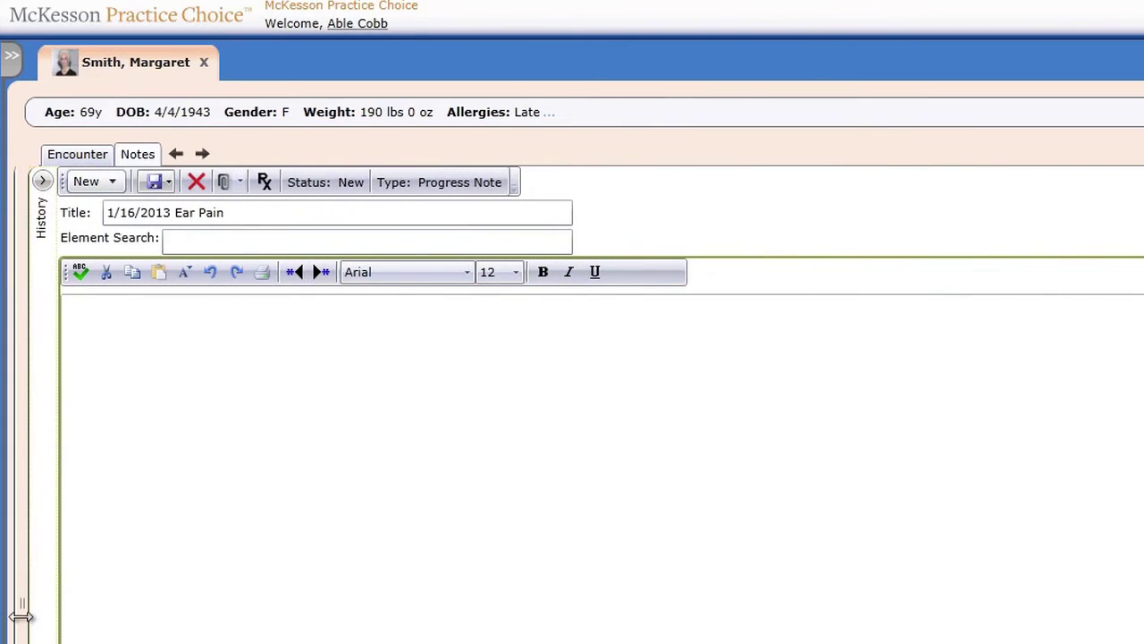
{"action": "left_click_drag", "start_coordinate": [22, 604], "coordinate": [907, 618]}
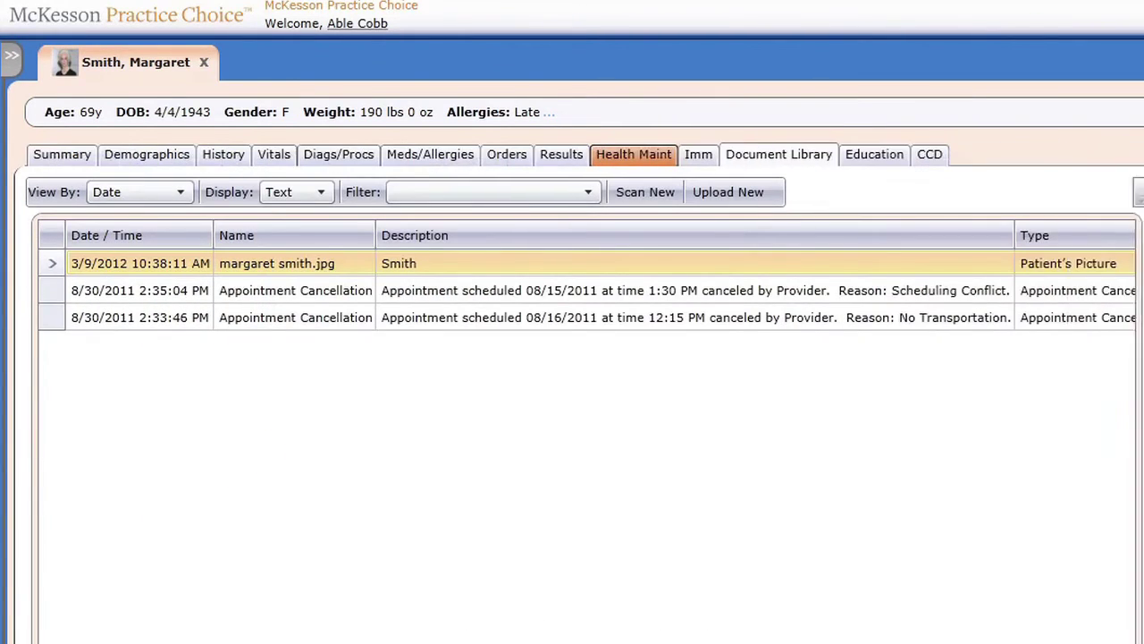
Step: Review 388.71 with 99213 on the encounter and send the 01/16/2013 charges
{"action": "left_click", "coordinate": [338, 154]}
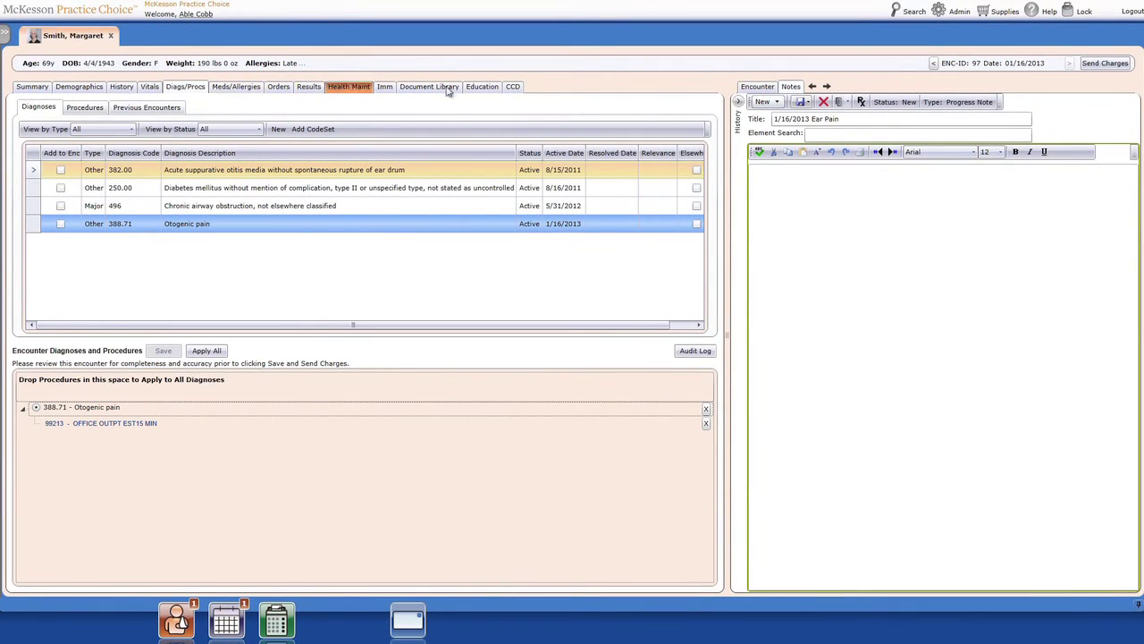
{"action": "left_click", "coordinate": [1106, 64]}
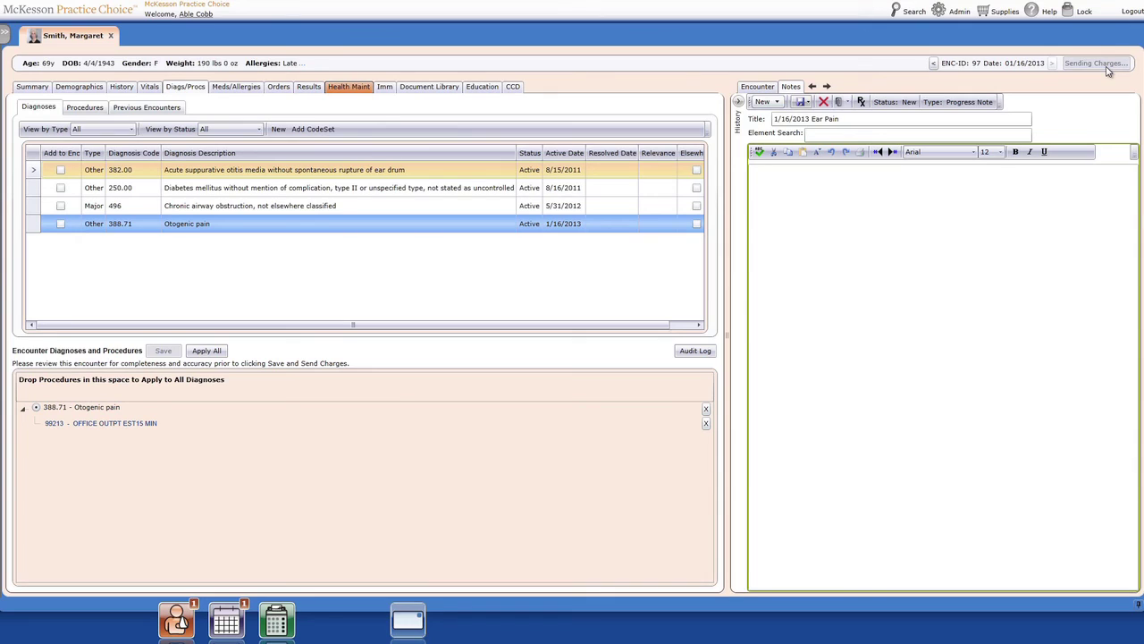